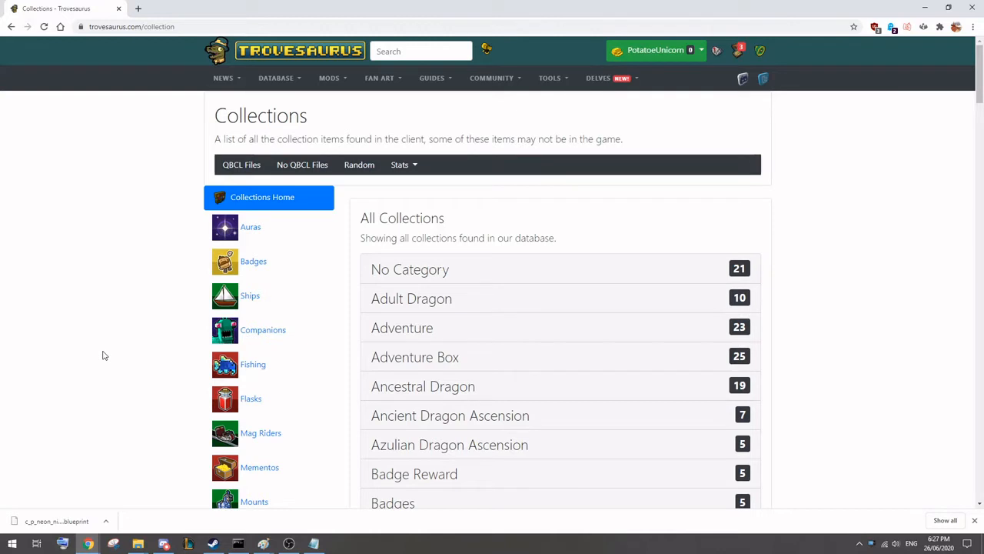
# - Dismiss the downloads bar and open the Costumes collection
pyautogui.click(975, 521)
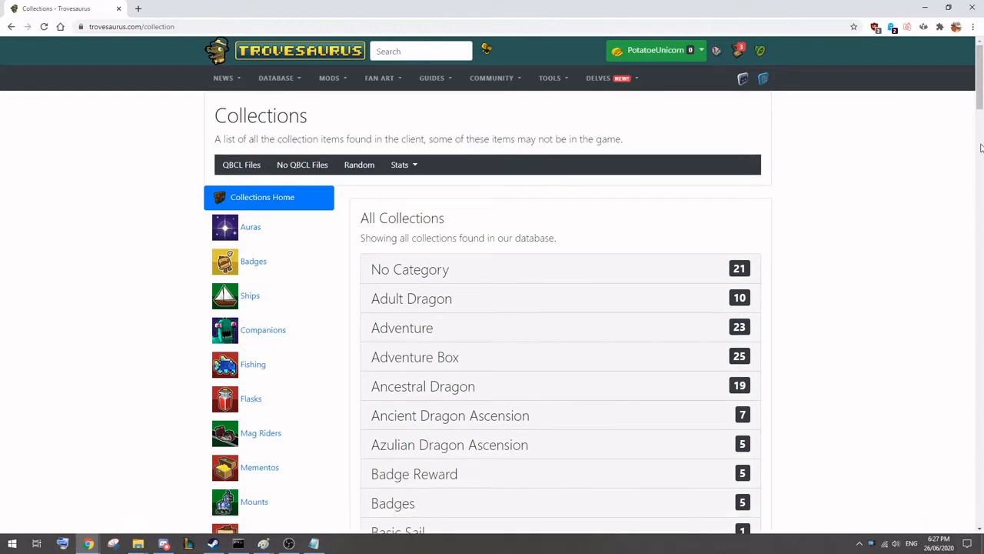
pyautogui.scroll(-4, 334, 312)
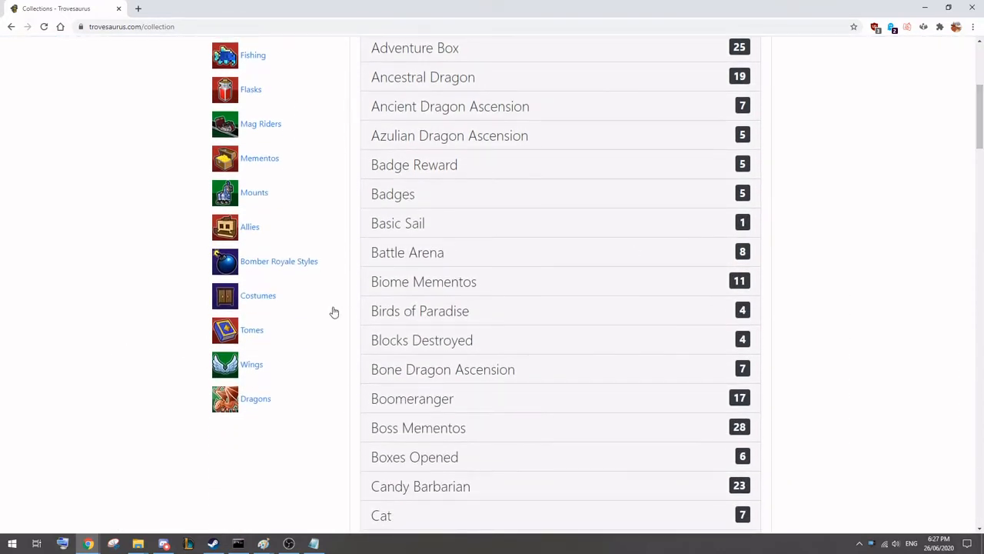
pyautogui.click(267, 301)
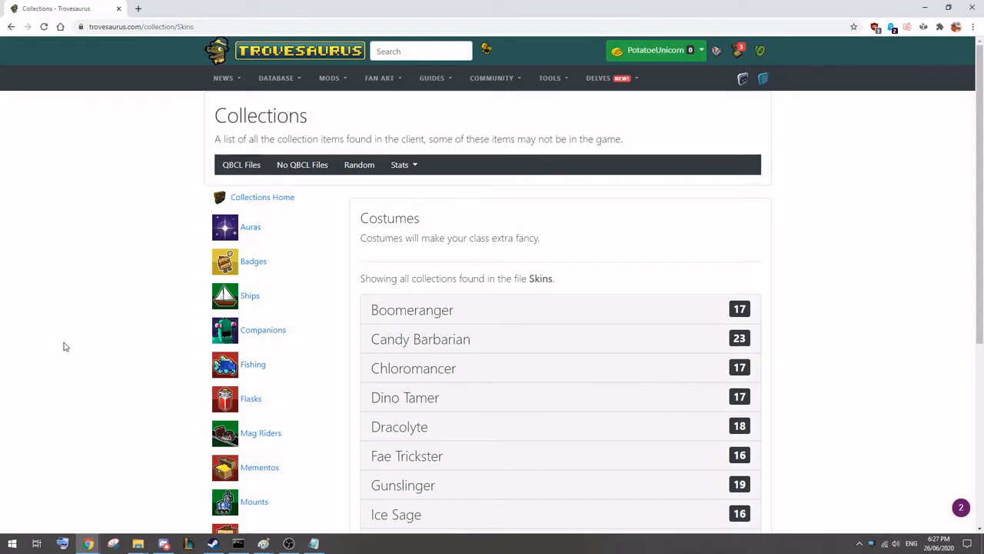
# - Expand the Neon Ninja costumes and open the Mod Info page of the Level 10 Neon Ninja costume
pyautogui.moveTo(982, 123); pyautogui.dragTo(965, 307)
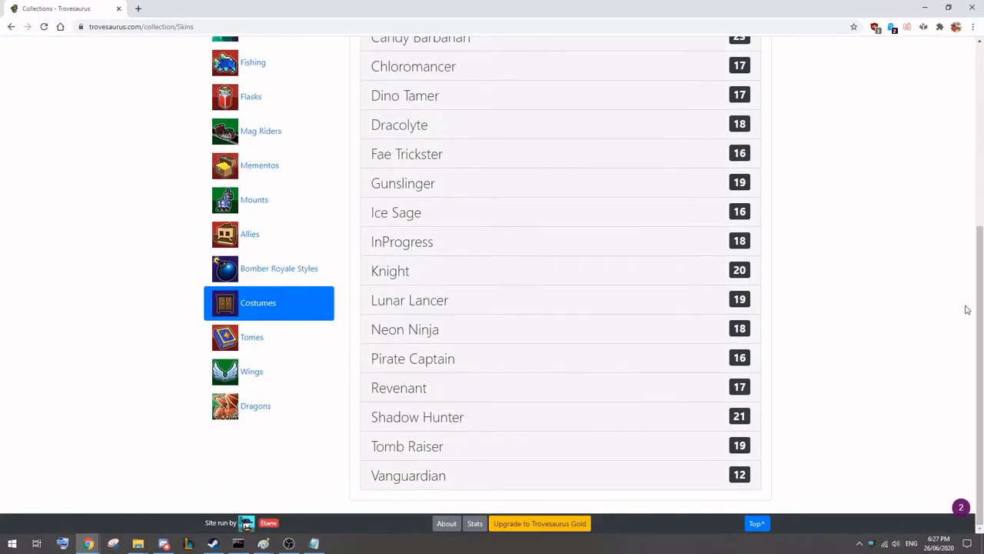
pyautogui.click(420, 332)
pyautogui.scroll(-2, 881, 281)
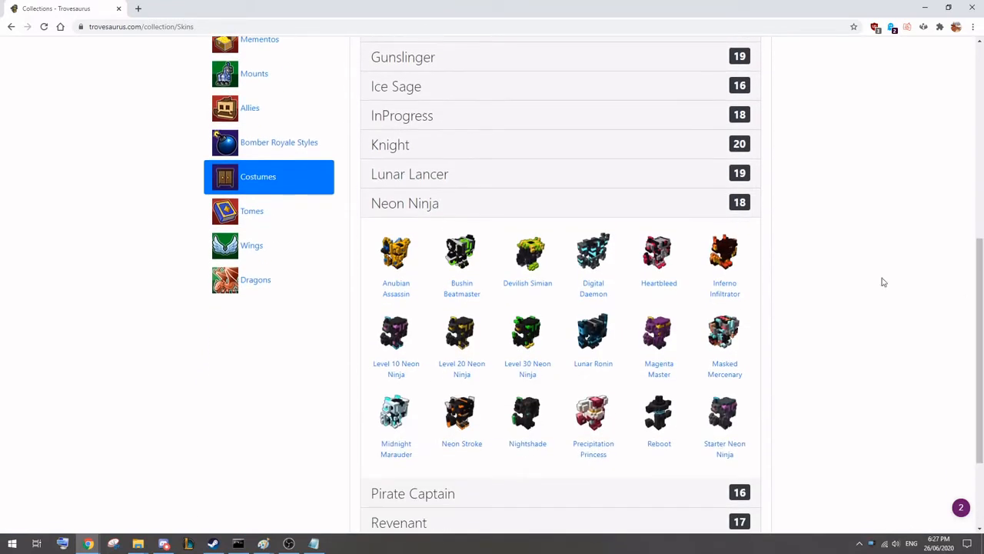
pyautogui.click(379, 376)
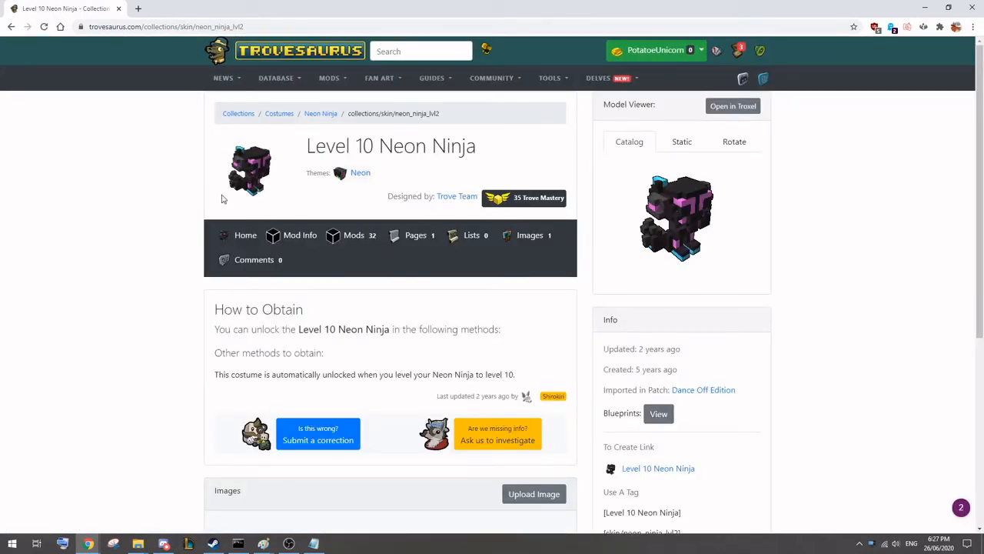
pyautogui.click(295, 241)
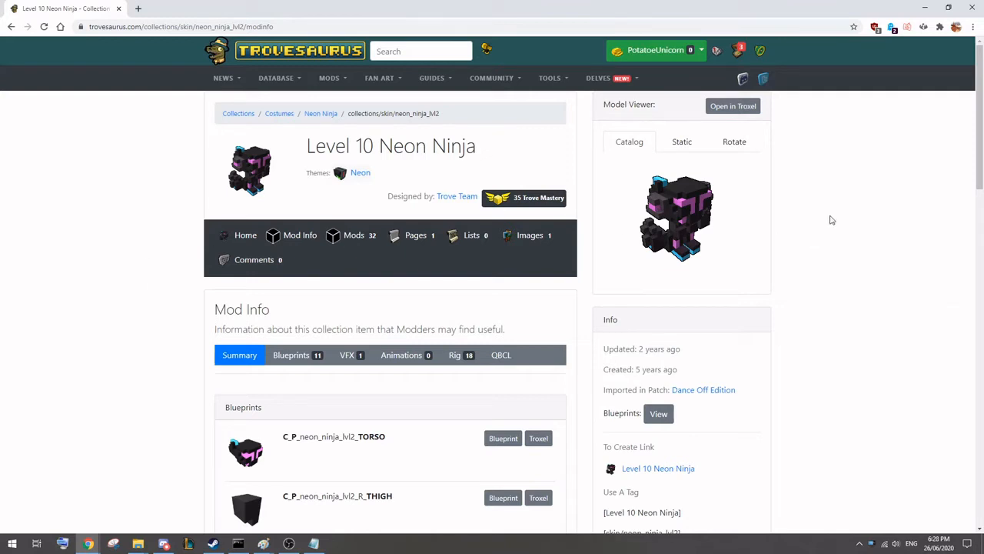
# - Look through the costume's Mod Info page, including its blueprint parts, rig and QBCL sections
pyautogui.scroll(-2, 980, 112)
pyautogui.scroll(-2, 980, 112)
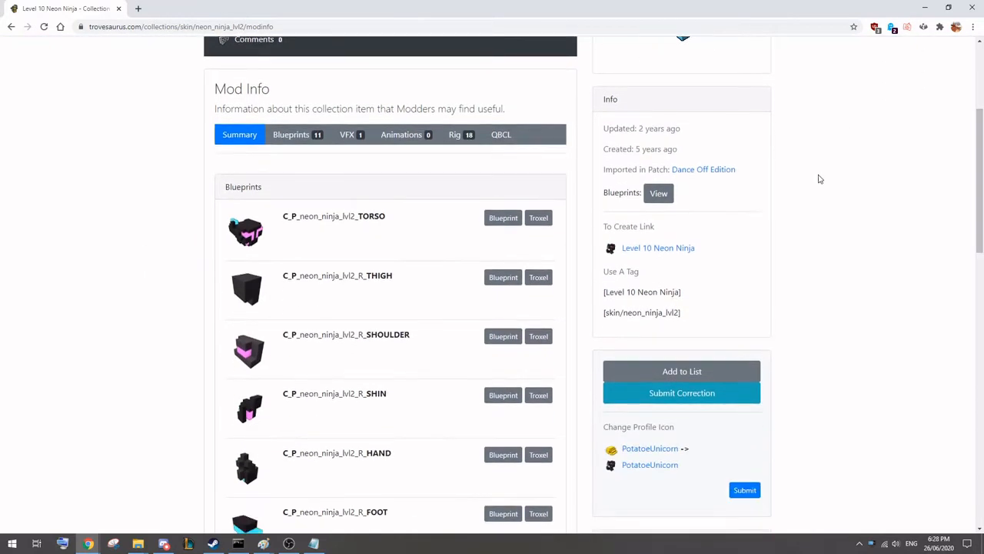
pyautogui.scroll(-1, 981, 131)
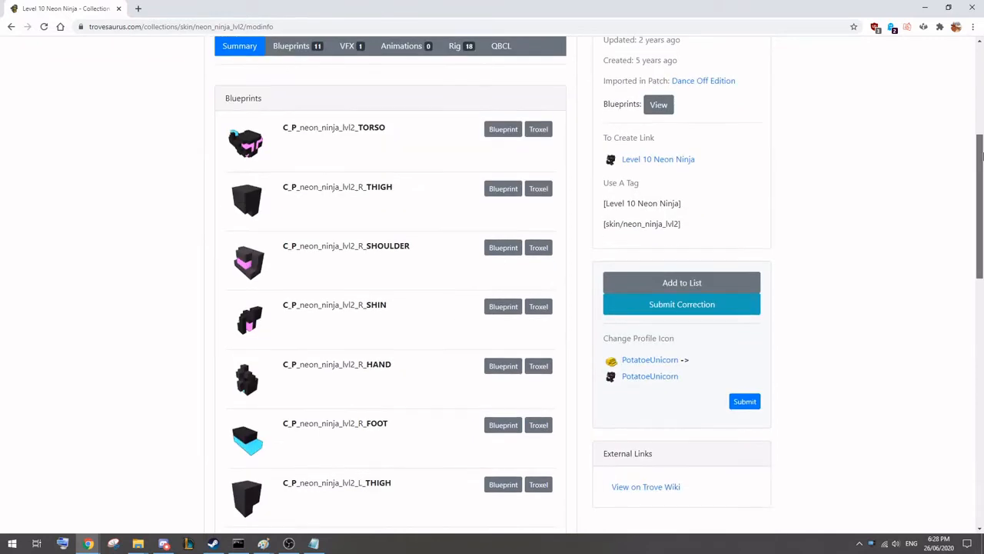
pyautogui.scroll(4, 980, 93)
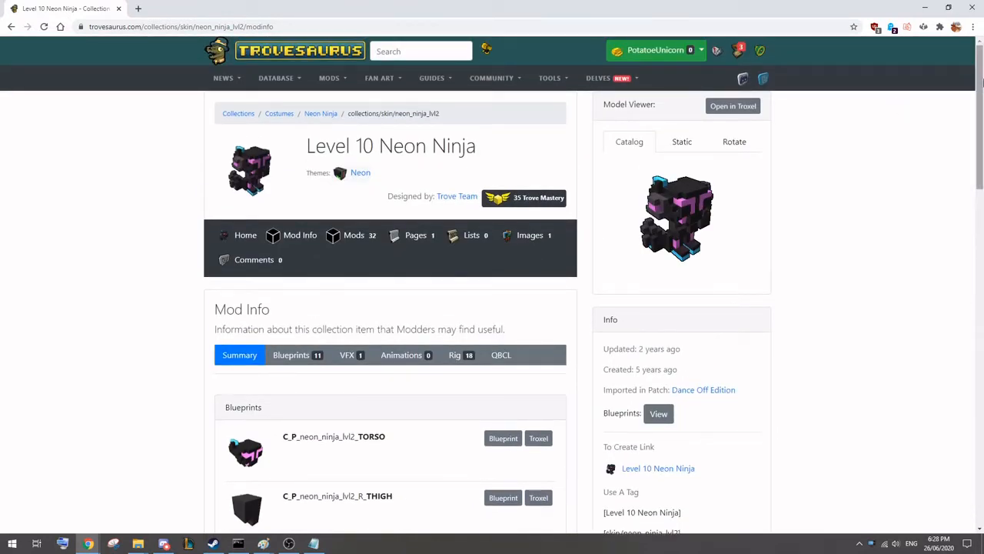
pyautogui.moveTo(980, 89); pyautogui.dragTo(983, 430)
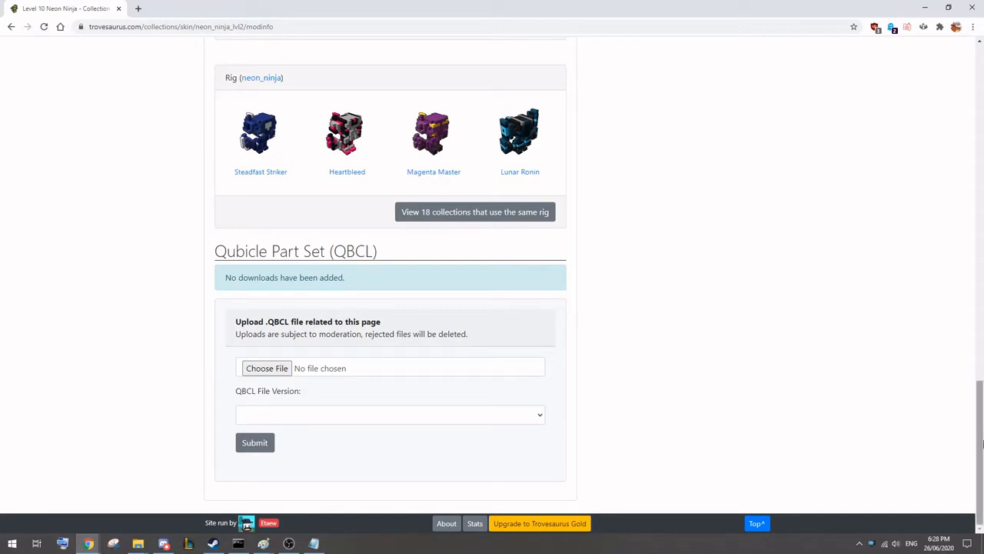
pyautogui.moveTo(983, 446); pyautogui.dragTo(978, 127)
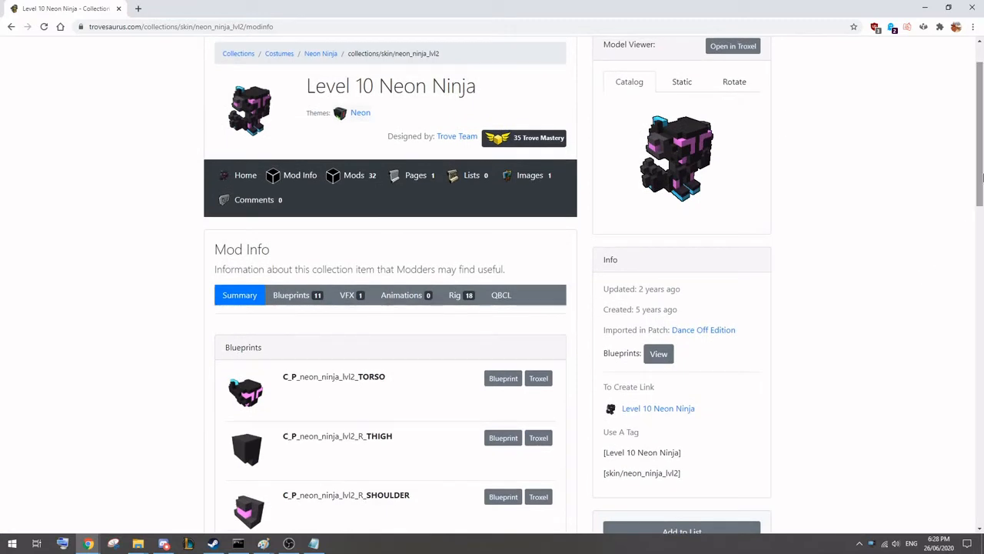
pyautogui.moveTo(981, 177); pyautogui.dragTo(982, 162)
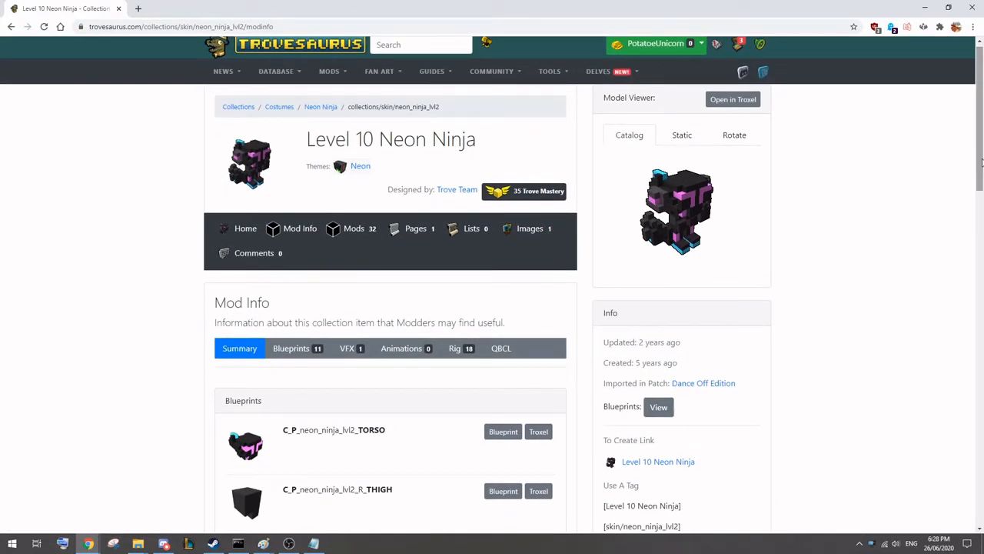
pyautogui.scroll(-1, 981, 157)
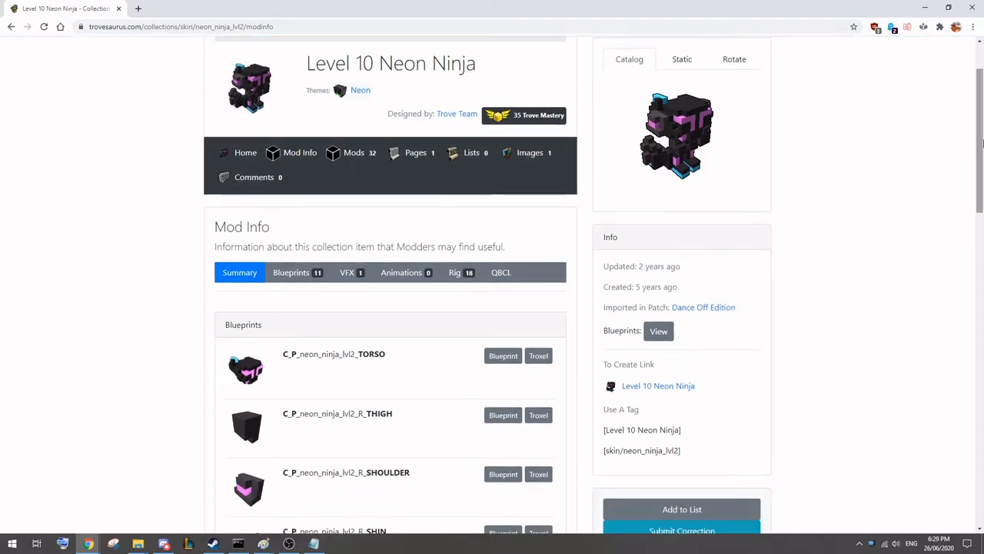
pyautogui.moveTo(982, 144); pyautogui.dragTo(982, 168)
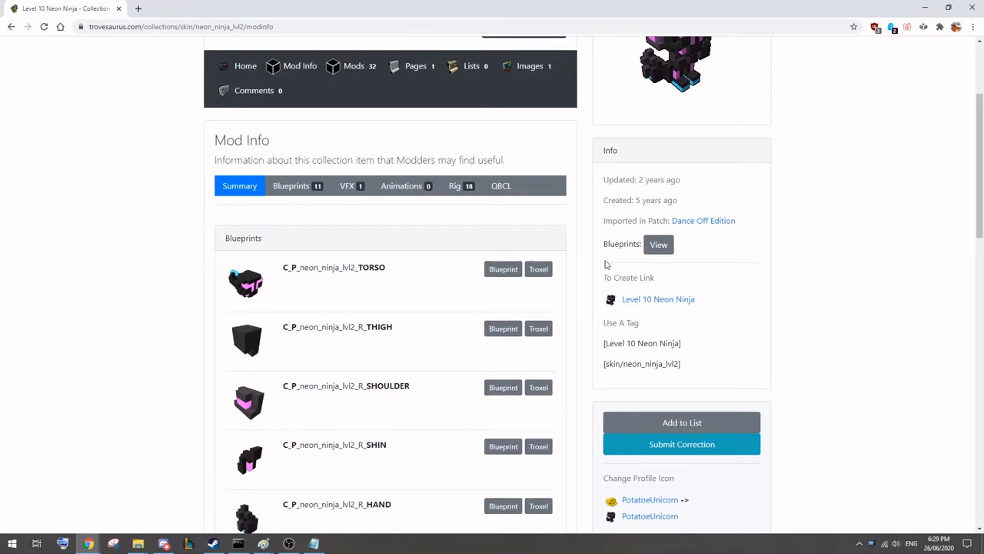
# - View the C_P_neon_ninja_lvl2_TORSO model in Troxel in a separate tab, then close that tab
pyautogui.rightClick(540, 271)
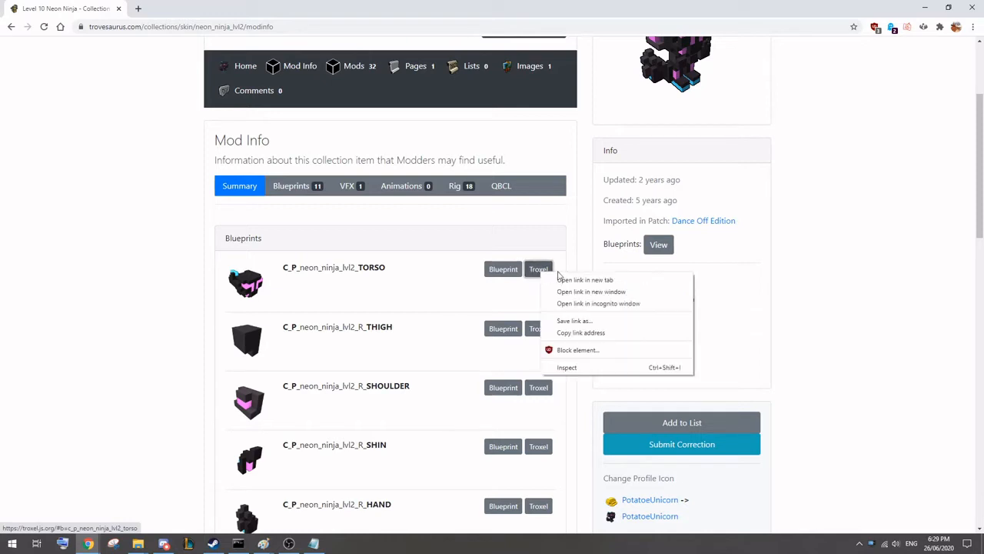
pyautogui.click(568, 278)
pyautogui.click(242, 4)
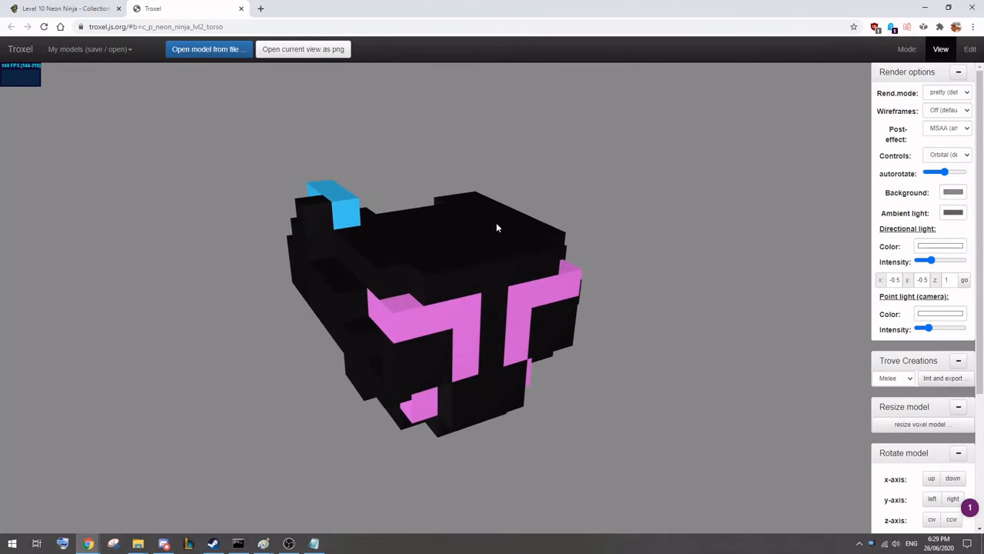
pyautogui.click(242, 9)
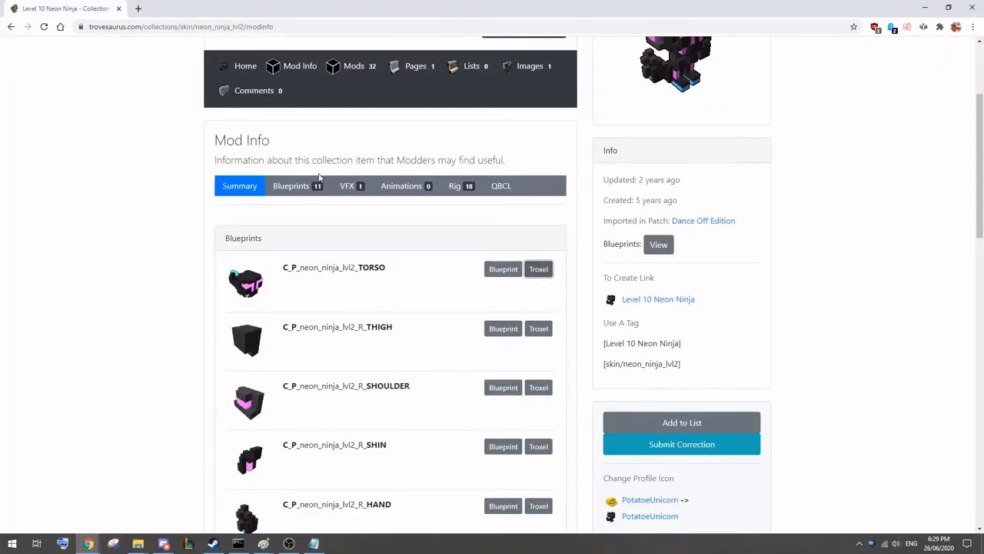
# - Start downloading the TORSO blueprint and choose Live\qbexport\Trove Modding Files\Costumes\Neon ninja as the save location
pyautogui.moveTo(982, 212); pyautogui.dragTo(982, 176)
pyautogui.scroll(-1, 699, 238)
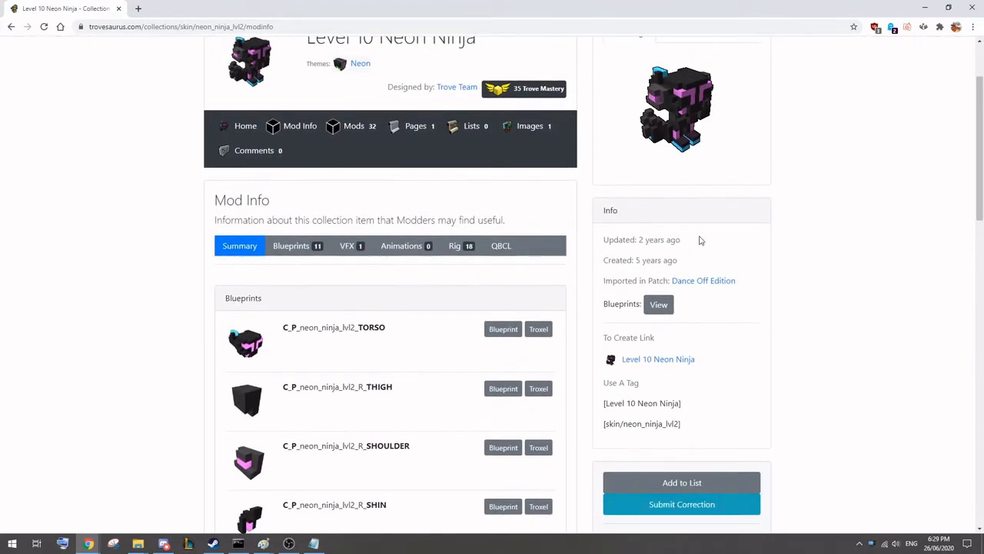
pyautogui.click(497, 334)
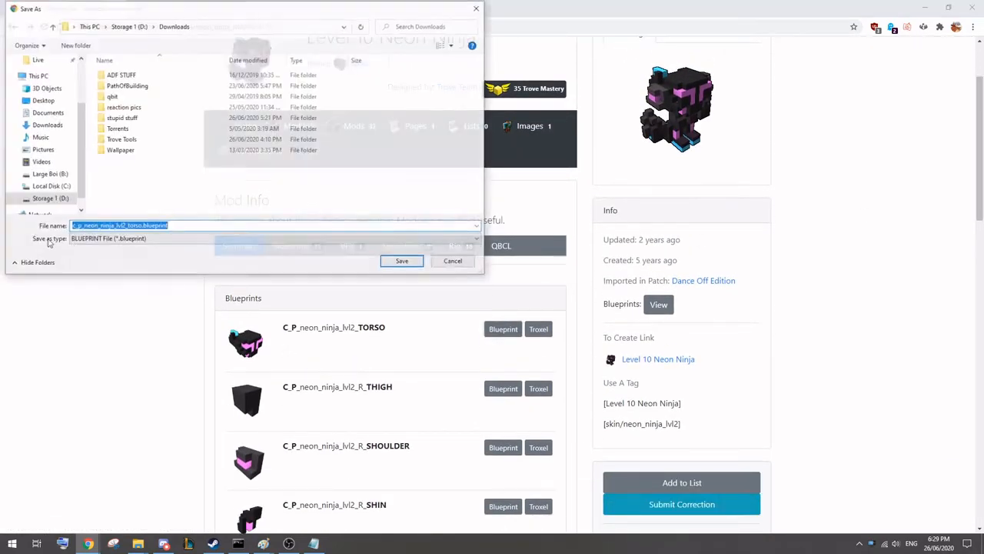
pyautogui.scroll(2, 204, 147)
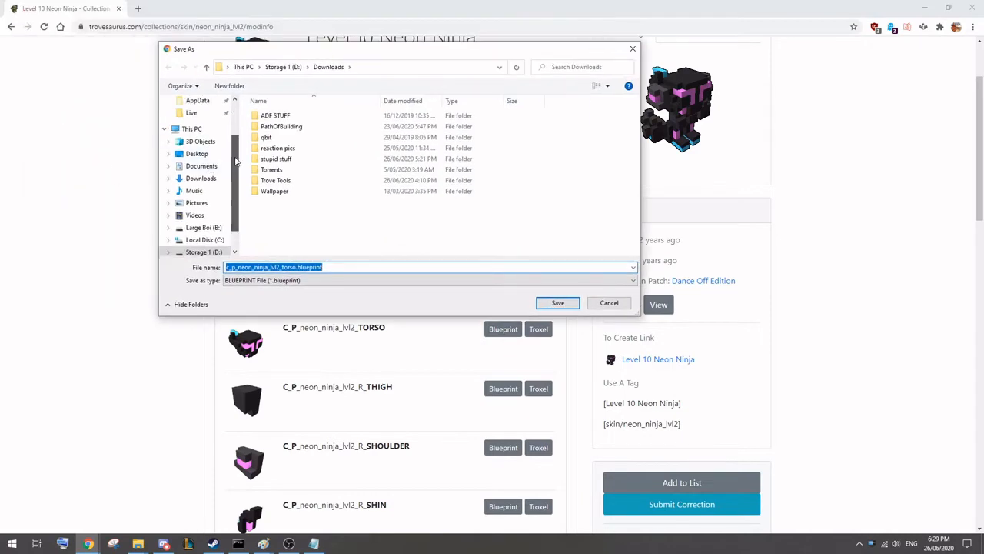
pyautogui.click(192, 137)
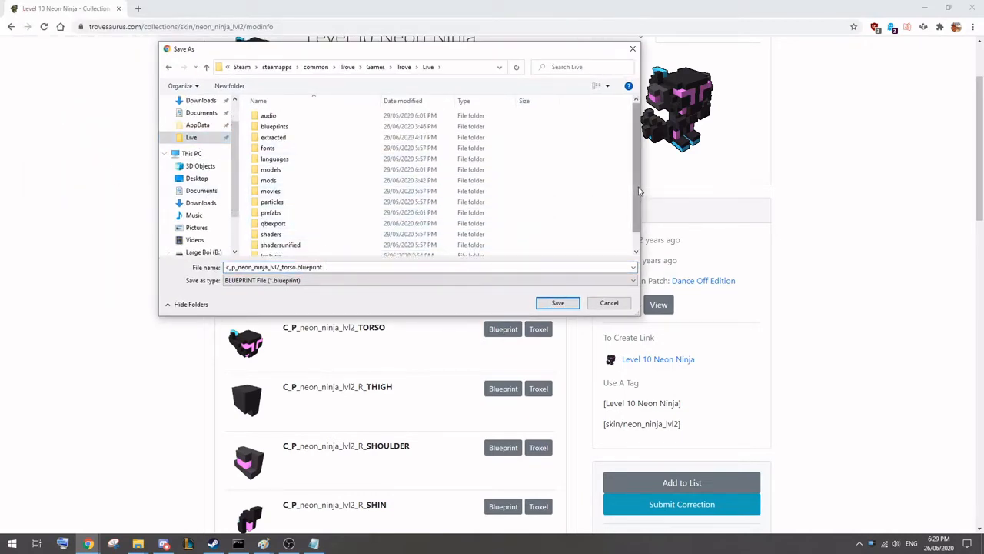
pyautogui.scroll(-1, 345, 209)
pyautogui.doubleClick(331, 213)
pyautogui.doubleClick(292, 138)
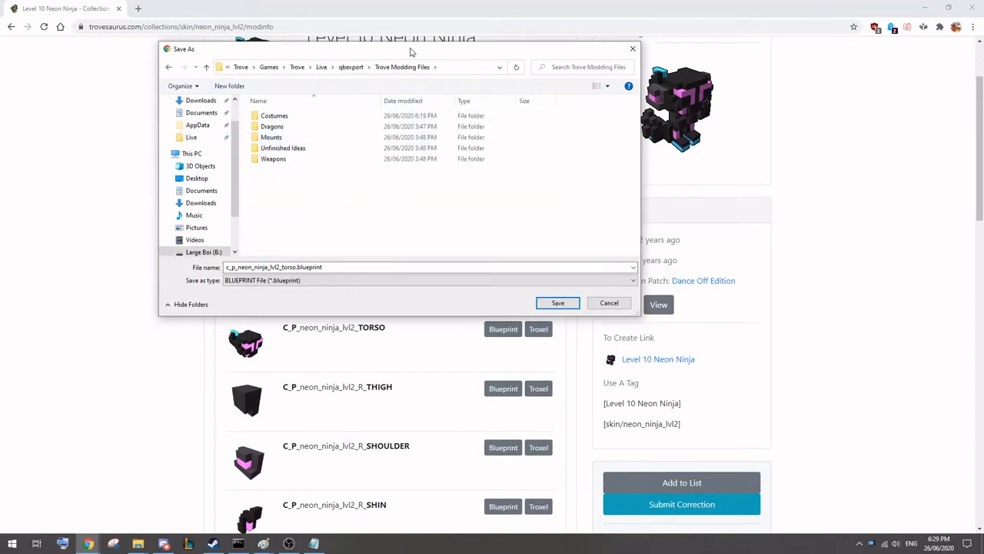
pyautogui.moveTo(408, 48); pyautogui.dragTo(367, 127)
pyautogui.doubleClick(235, 195)
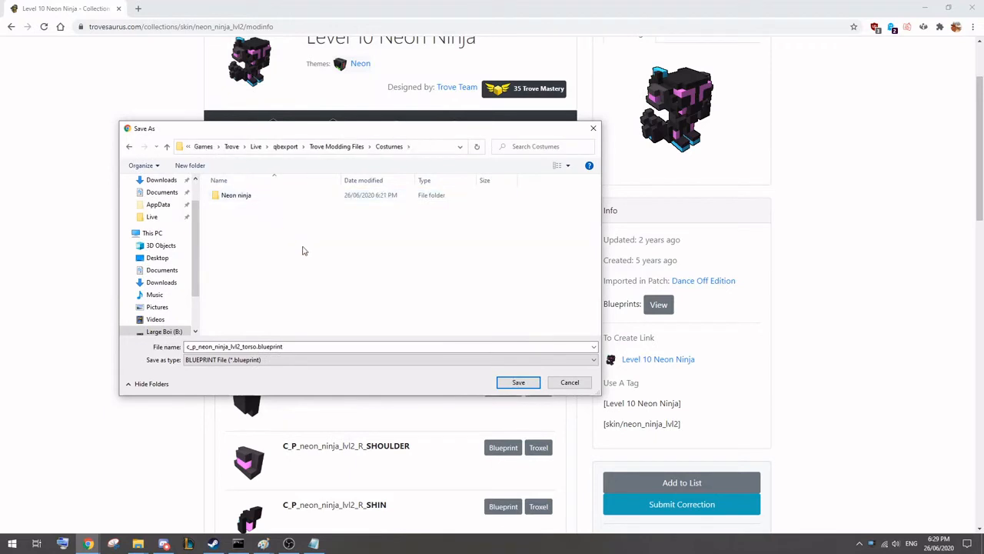
pyautogui.doubleClick(244, 195)
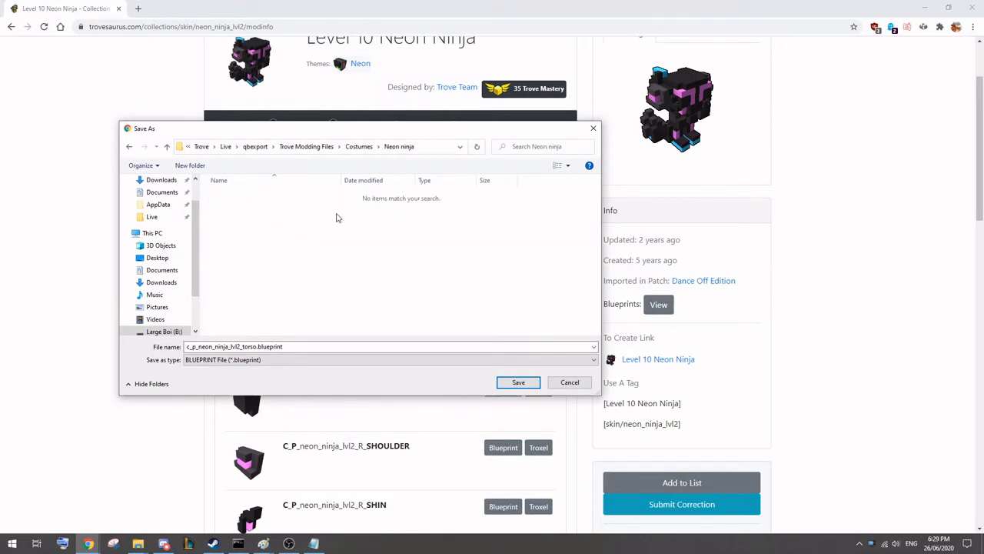
# - Create a folder named Tutorial Project inside the Neon ninja folder and open it
pyautogui.rightClick(286, 268)
pyautogui.moveTo(334, 375)
pyautogui.click(420, 375)
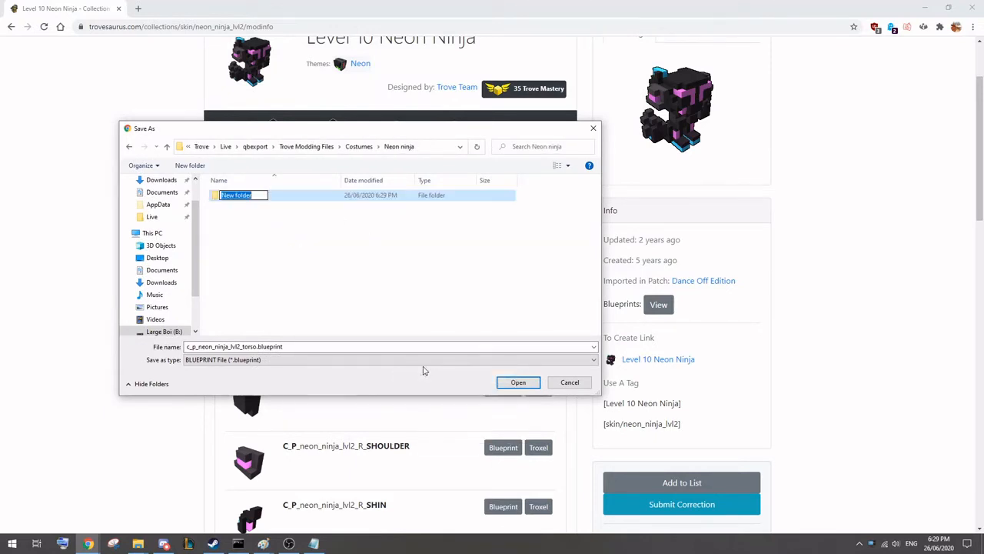
pyautogui.write('Tut')
pyautogui.press('BackSpace')
pyautogui.press('BackSpace')
pyautogui.write('Tutorial Project')
pyautogui.press('Return')
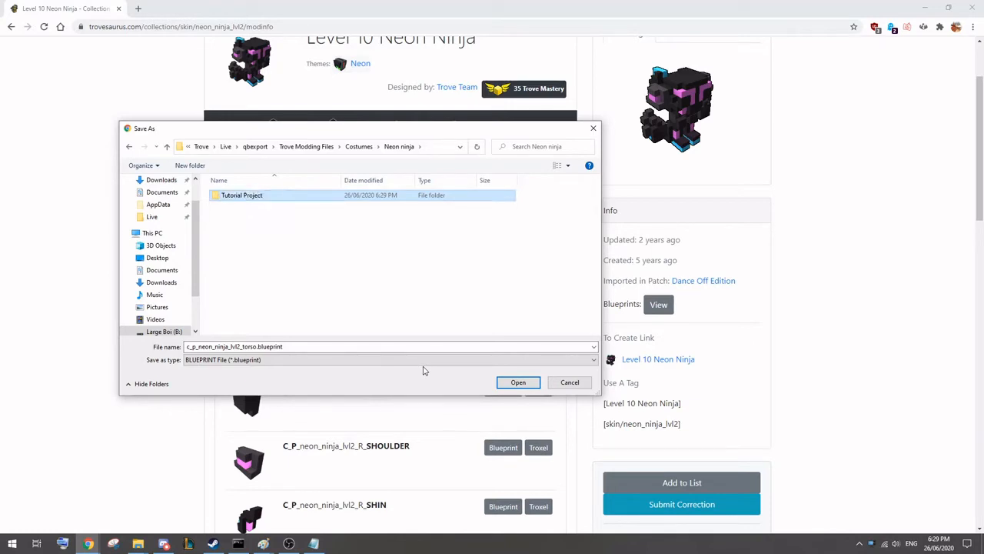
pyautogui.press('Return')
# - Create a folder named V1 inside Tutorial Project and open it
pyautogui.rightClick(288, 251)
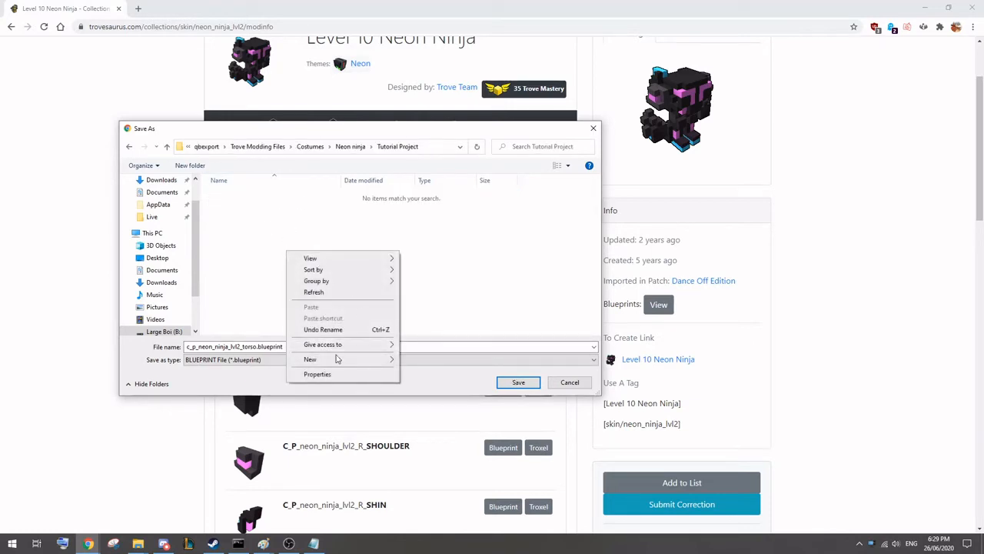
pyautogui.moveTo(336, 359)
pyautogui.click(422, 360)
pyautogui.write('V1')
pyautogui.press('Return')
pyautogui.press('Return')
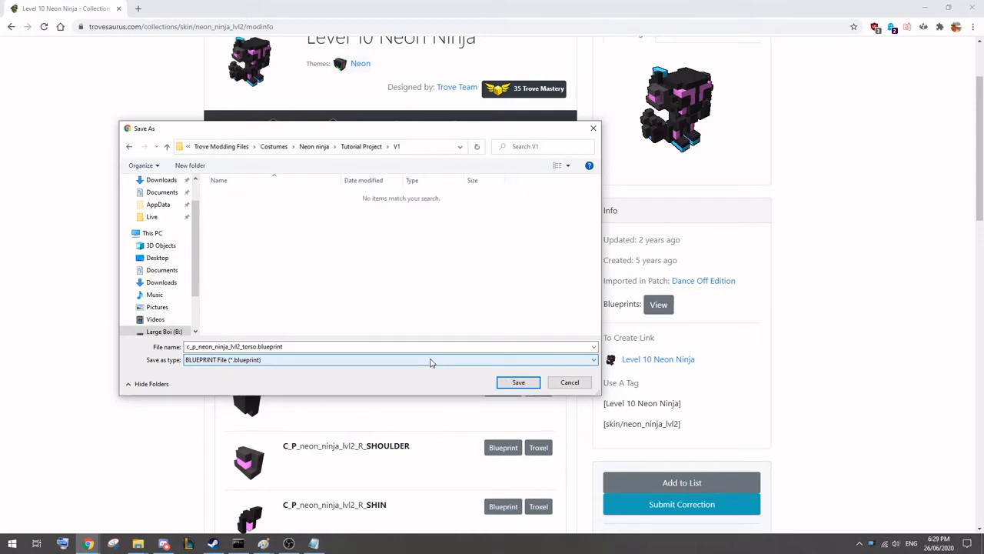
# - Create a folder named Blueprint inside V1 and save c_p_neon_ninja_lvl2_torso.blueprint in it
pyautogui.rightClick(345, 242)
pyautogui.moveTo(402, 347)
pyautogui.click(506, 351)
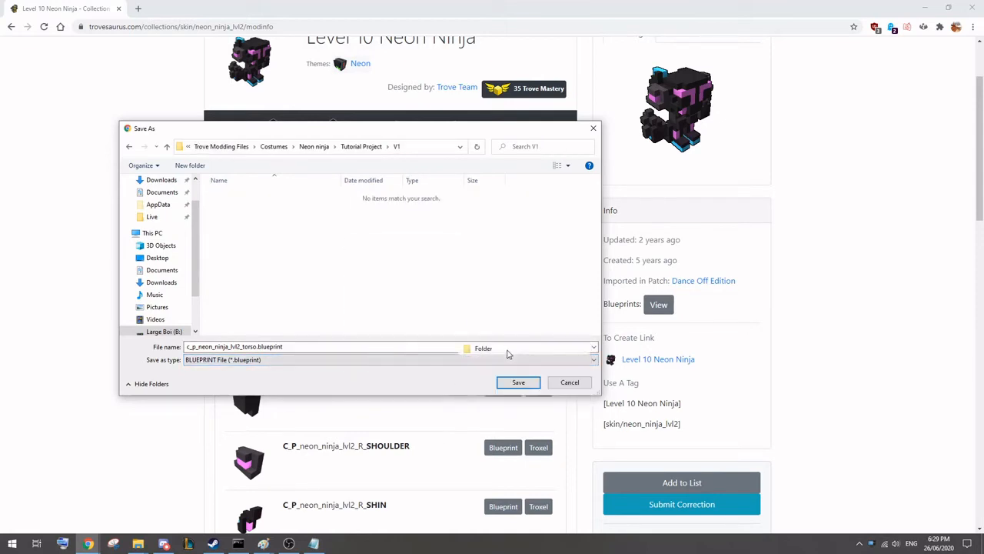
pyautogui.write('B')
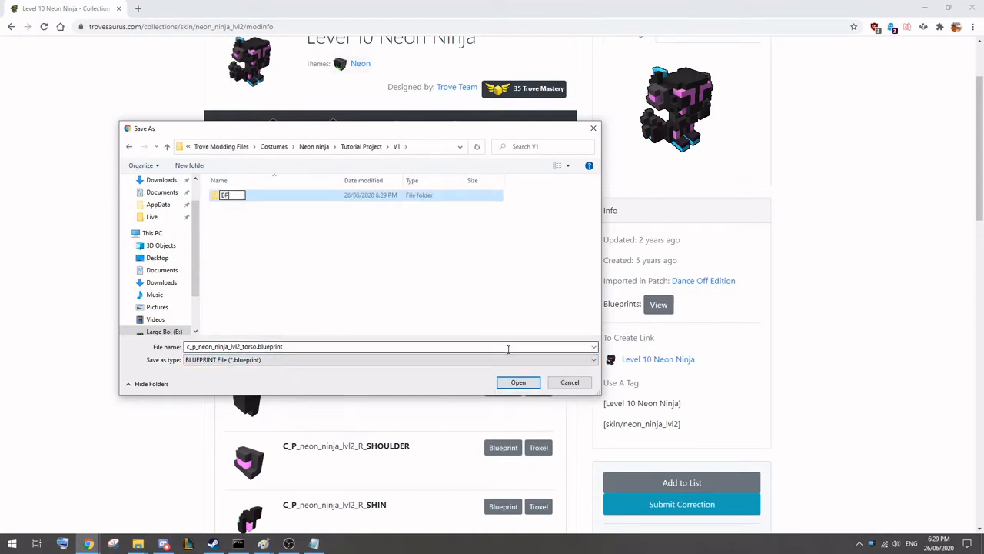
pyautogui.write('lueprint')
pyautogui.press('Return')
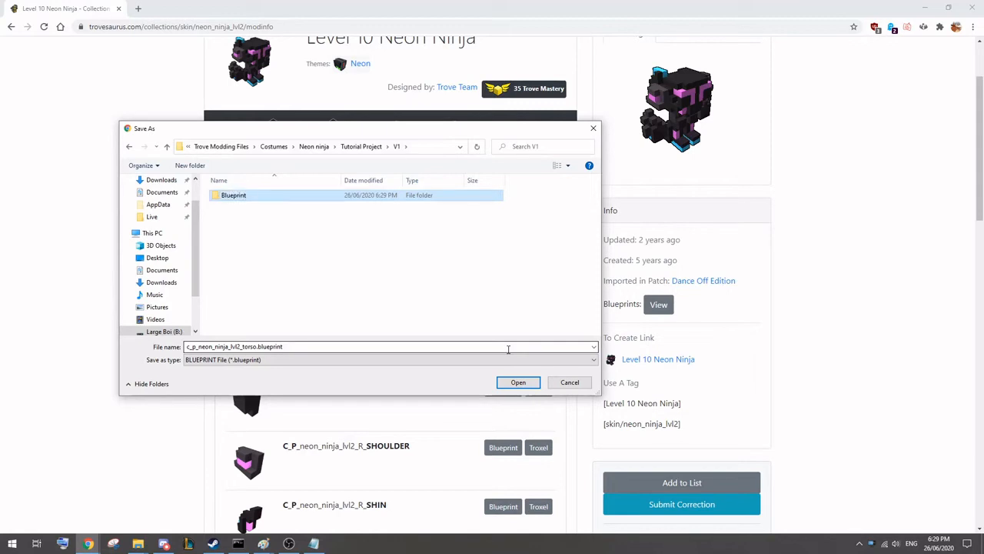
pyautogui.press('Return')
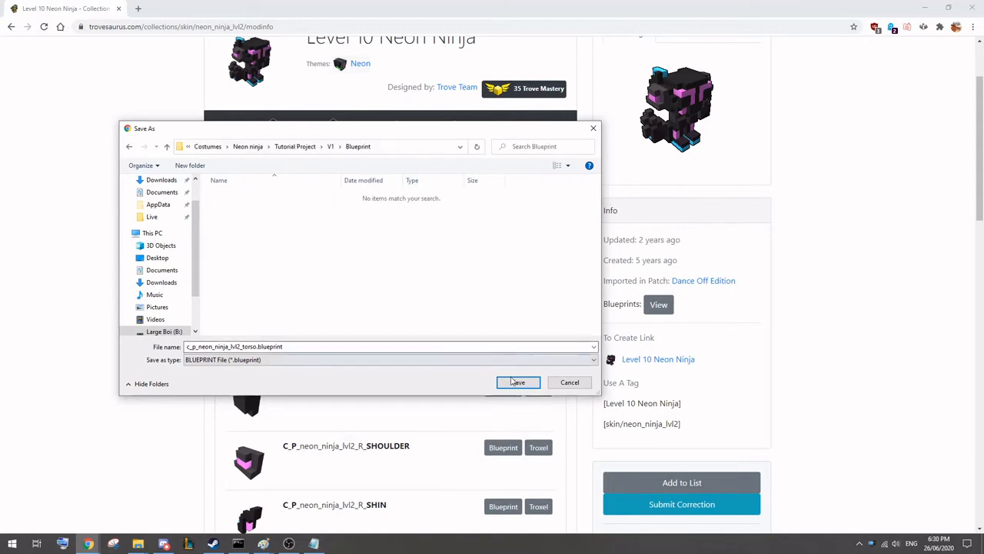
pyautogui.click(513, 382)
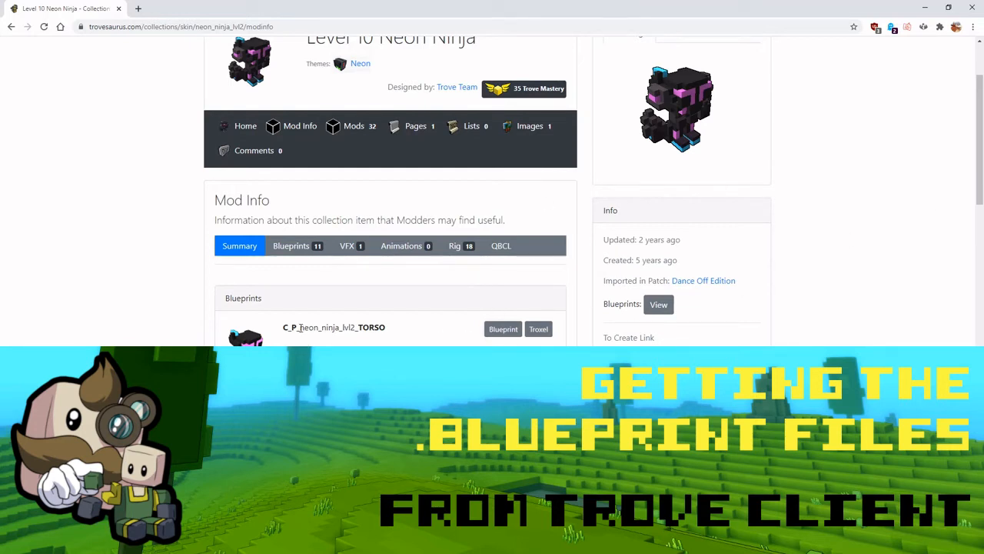
# - Copy the text neon_ninja_lvl2 from the TORSO blueprint's name in the Mod Info summary
pyautogui.moveTo(300, 327); pyautogui.dragTo(356, 329)
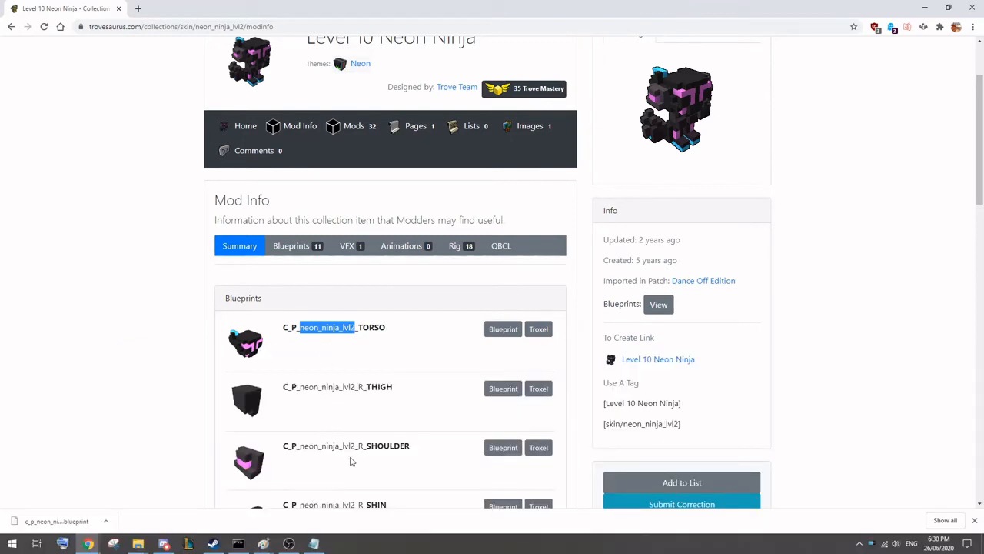
pyautogui.rightClick(334, 336)
pyautogui.click(350, 338)
# - Open a new File Explorer window and go to the extracted folder inside Live
pyautogui.rightClick(138, 544)
pyautogui.click(138, 503)
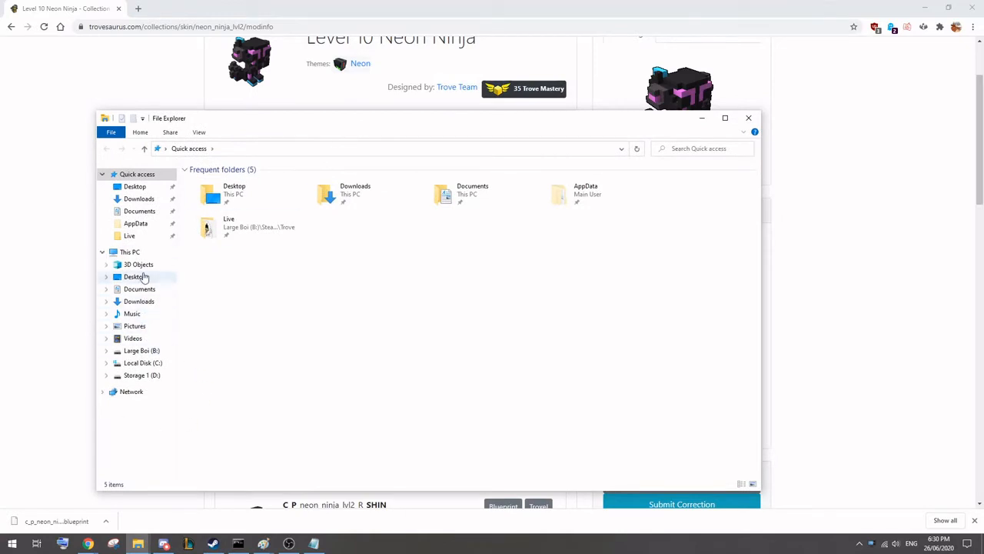
pyautogui.click(136, 237)
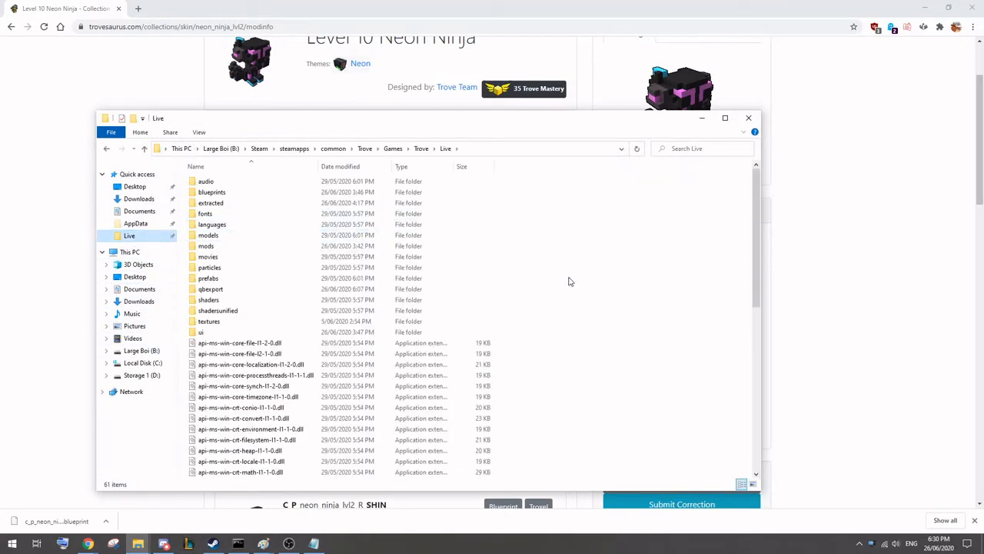
pyautogui.doubleClick(275, 207)
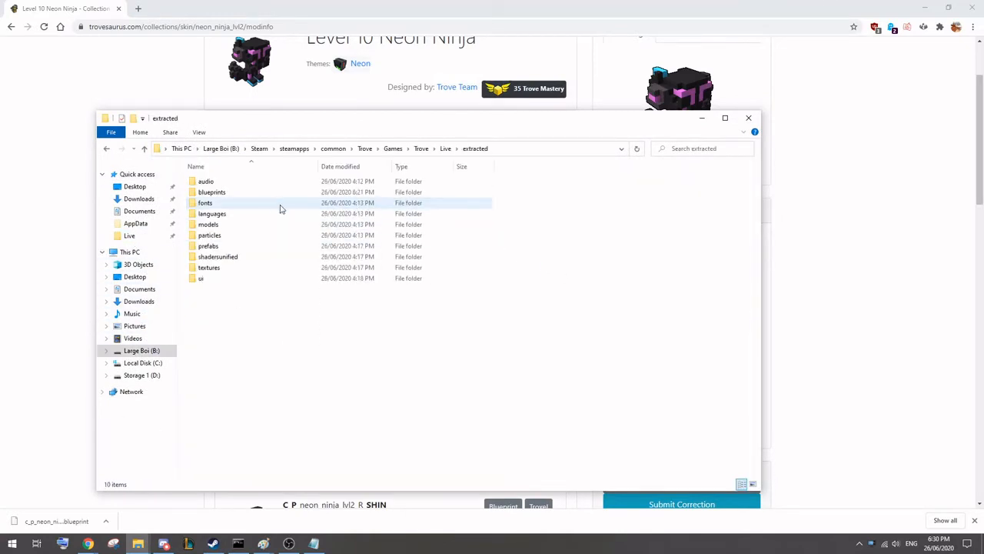
# - Search the extracted folder for neon_ninja_lvl2 using the copied name, and reposition the results window
pyautogui.click(705, 149)
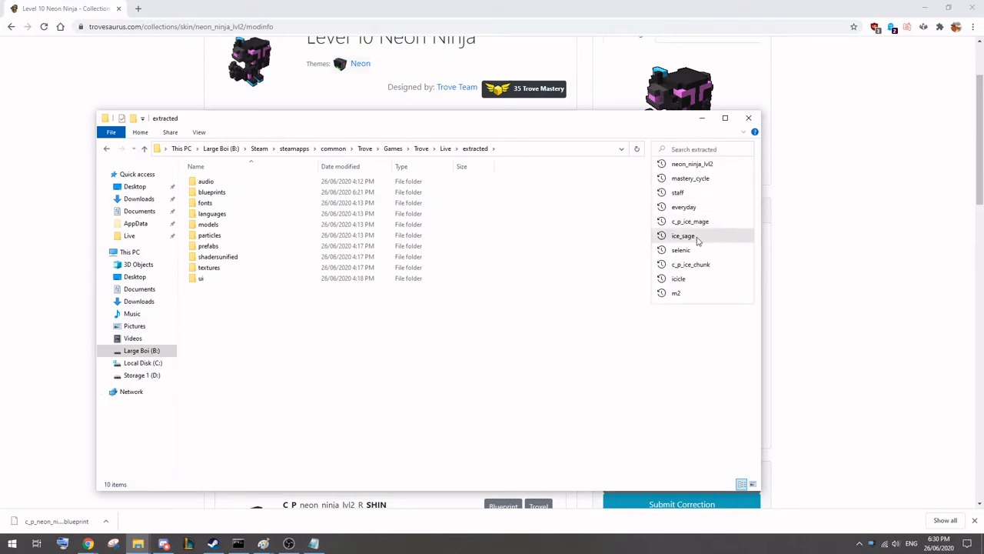
pyautogui.hotkey('ctrl', 'v')
pyautogui.press('Return')
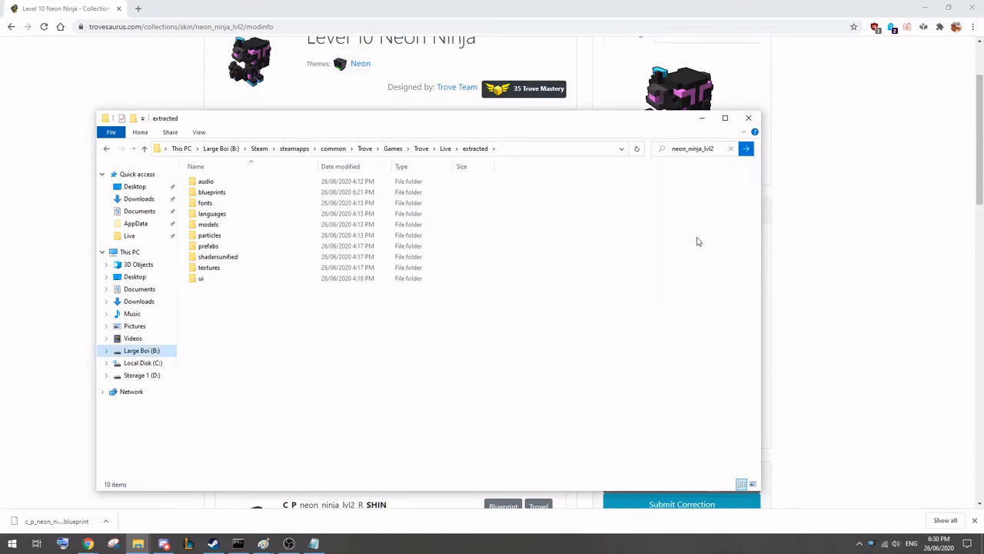
pyautogui.moveTo(418, 123); pyautogui.dragTo(377, 58)
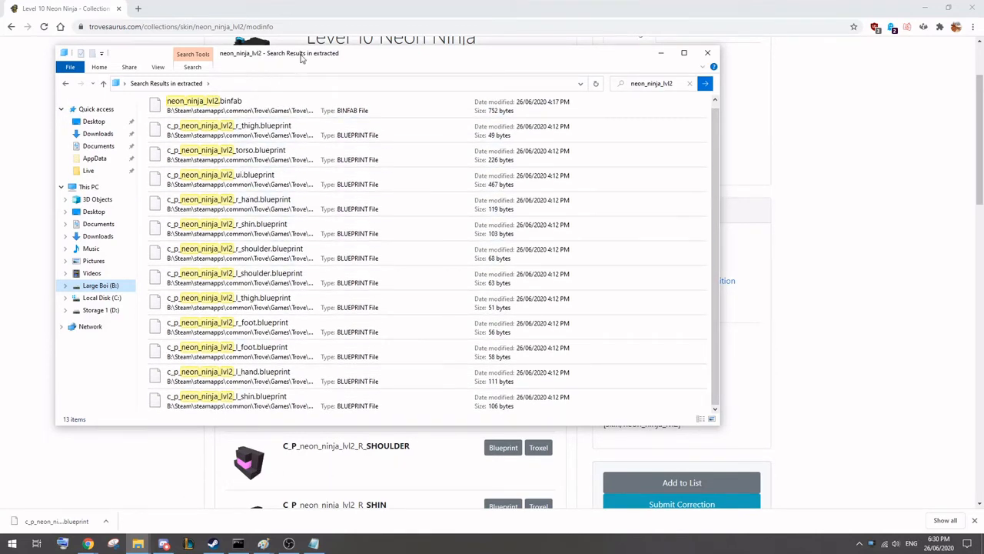
pyautogui.moveTo(301, 55); pyautogui.dragTo(281, 84)
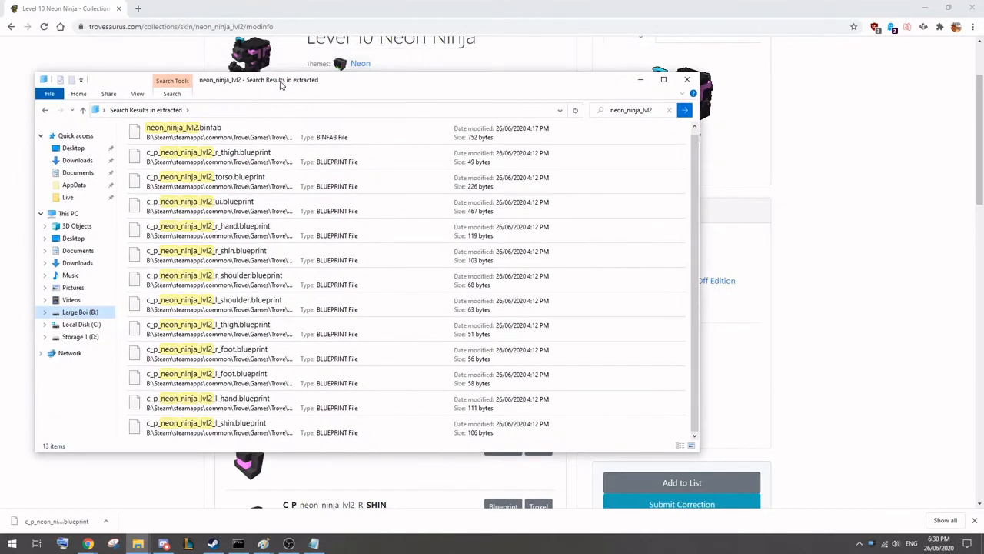
# - Bring up the Neon ninja folder window, open Tutorial Project\V1\Blueprint in it, and place it beside the search results
pyautogui.rightClick(136, 541)
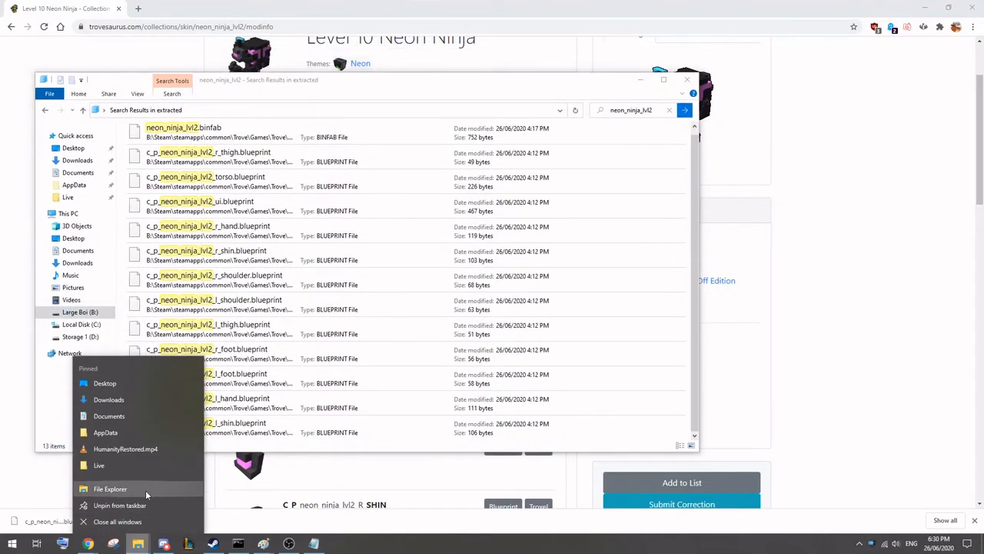
pyautogui.click(137, 543)
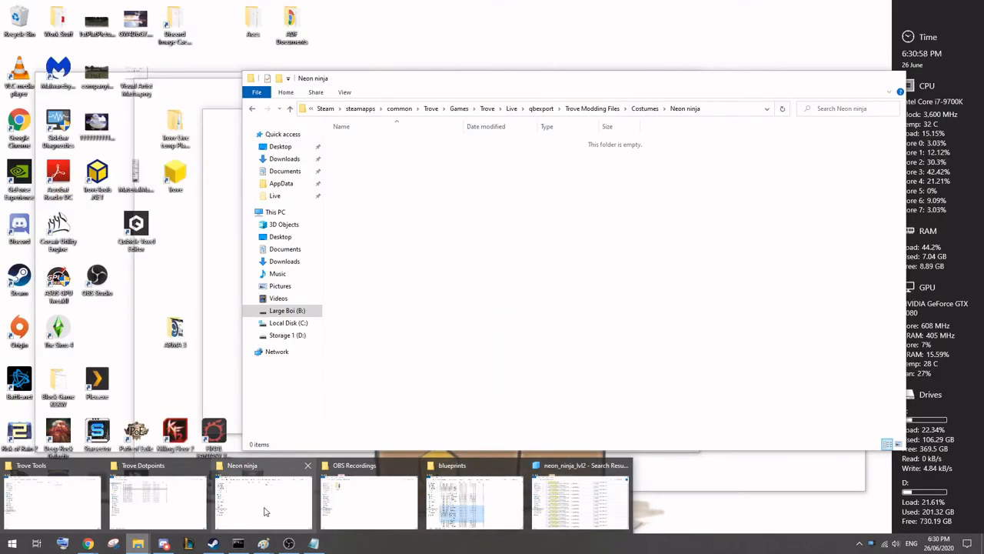
pyautogui.click(267, 516)
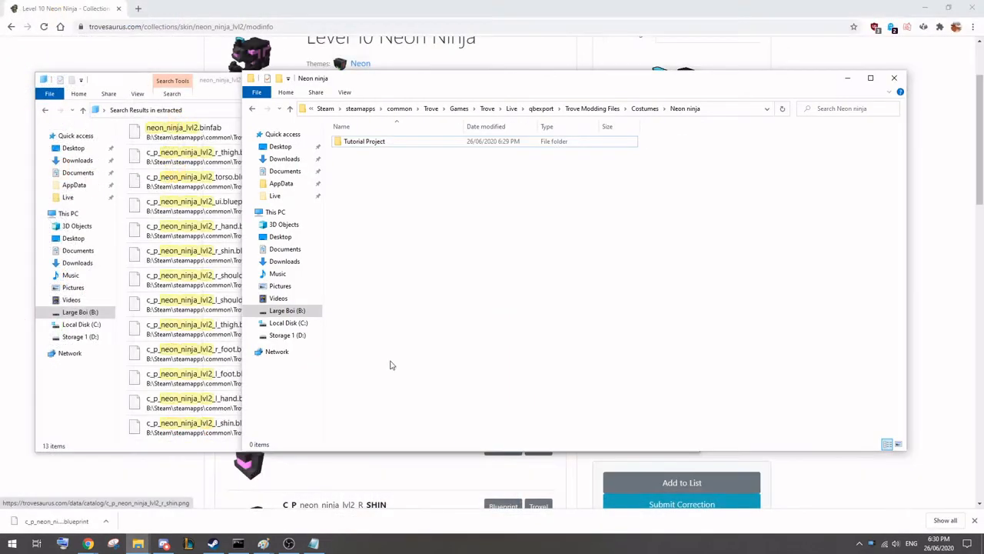
pyautogui.doubleClick(409, 143)
pyautogui.moveTo(467, 81); pyautogui.dragTo(520, 107)
pyautogui.doubleClick(457, 167)
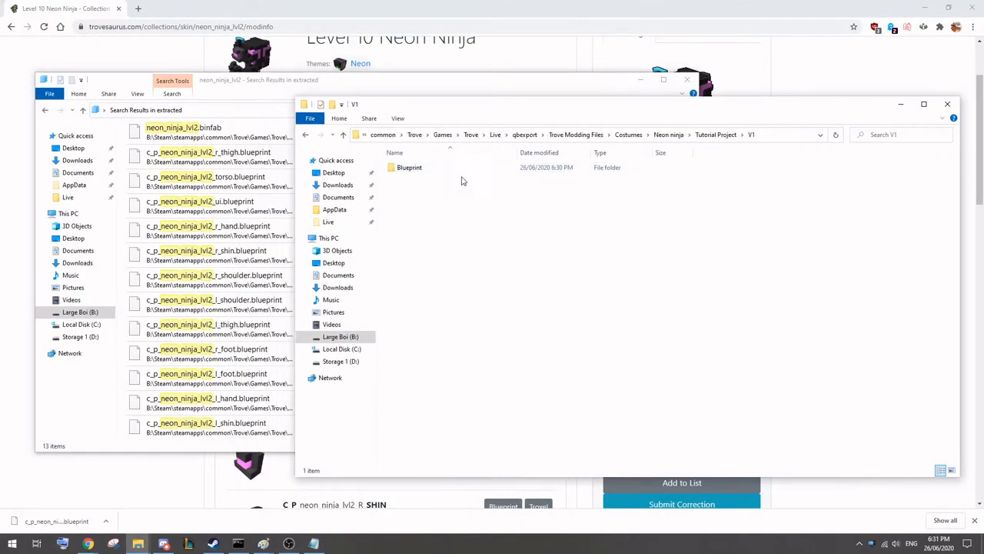
pyautogui.doubleClick(415, 167)
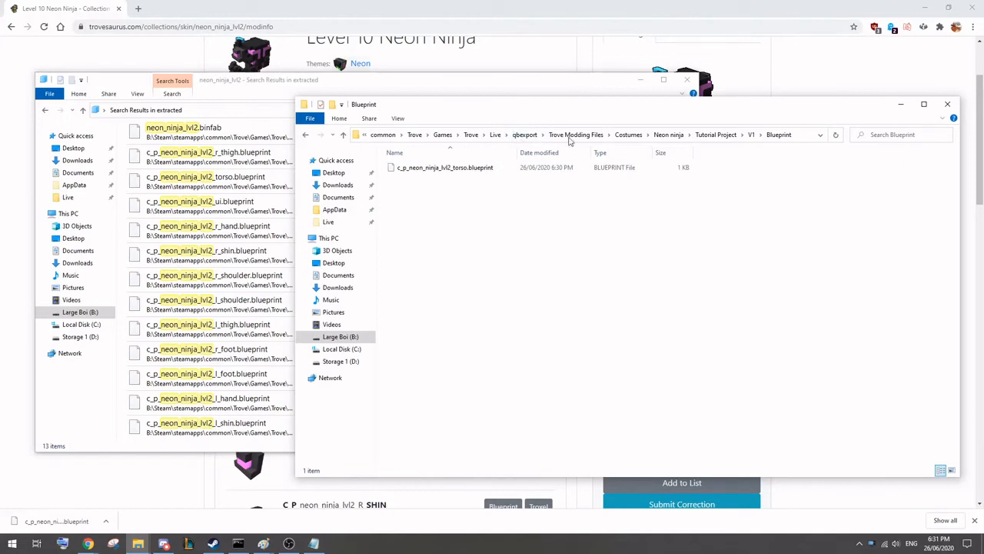
pyautogui.moveTo(608, 108); pyautogui.dragTo(637, 158)
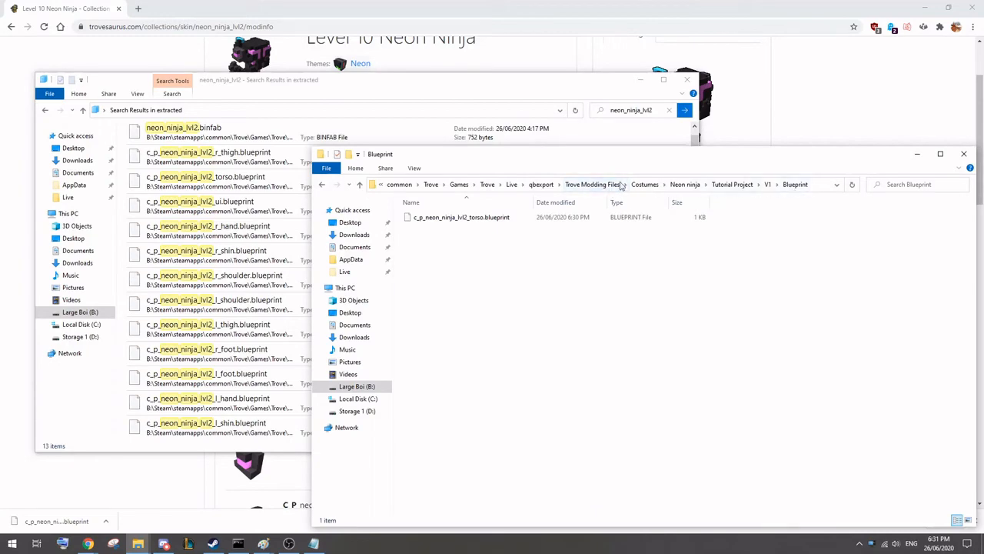
# - Copy the eleven body-part blueprints, without the ui blueprint and the binfab file, into V1's Blueprint folder, replacing the existing torso file
pyautogui.moveTo(384, 83); pyautogui.dragTo(363, 46)
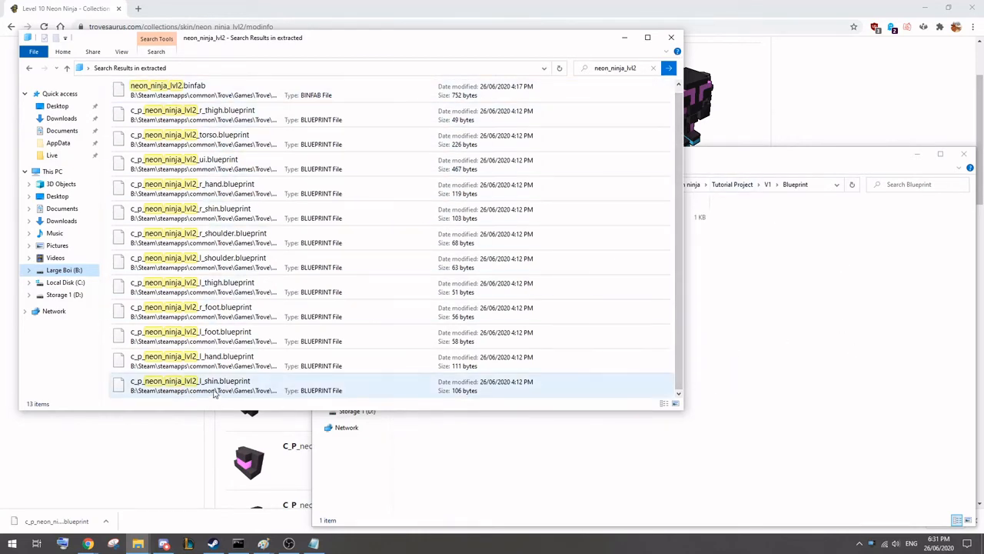
pyautogui.click(215, 387)
pyautogui.moveTo(246, 359); pyautogui.dragTo(229, 183)
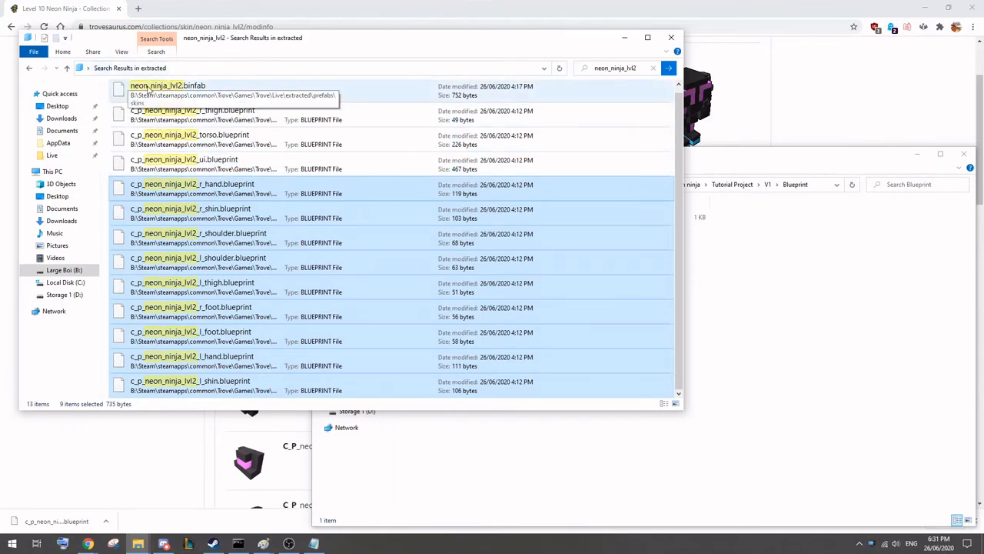
pyautogui.moveTo(291, 43); pyautogui.dragTo(320, 71)
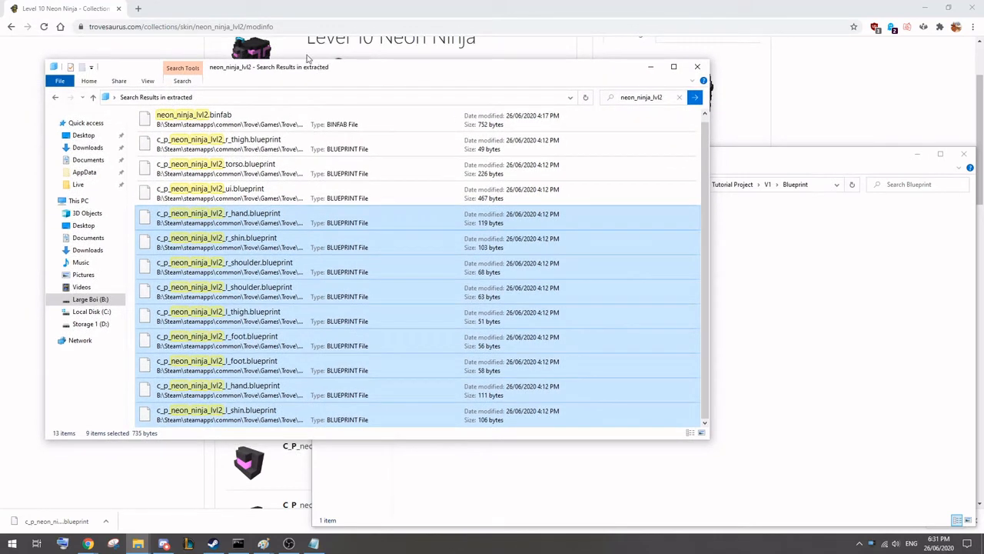
pyautogui.keyDown('ctrl'); pyautogui.click(253, 169); pyautogui.keyUp('ctrl')
pyautogui.keyDown('ctrl'); pyautogui.click(255, 144); pyautogui.keyUp('ctrl')
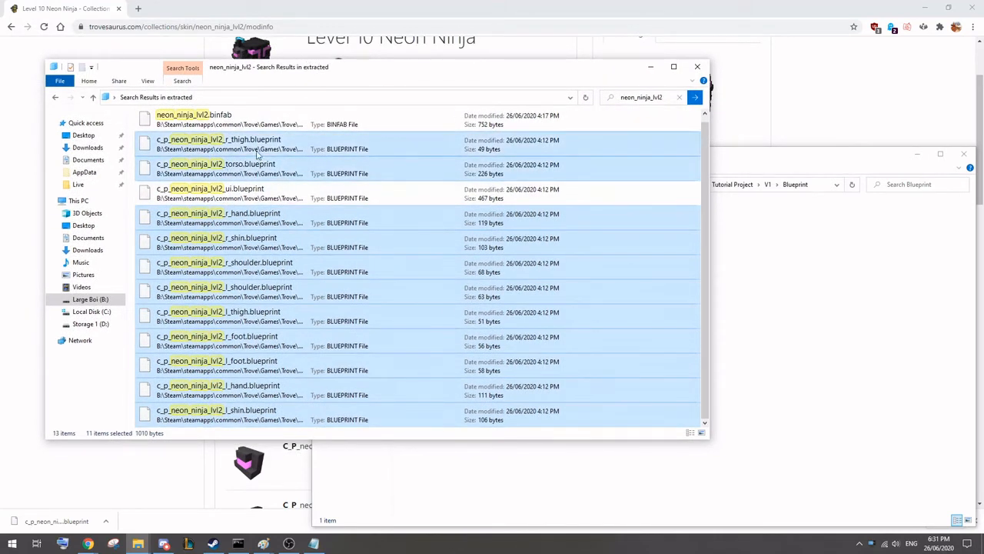
pyautogui.rightClick(265, 142)
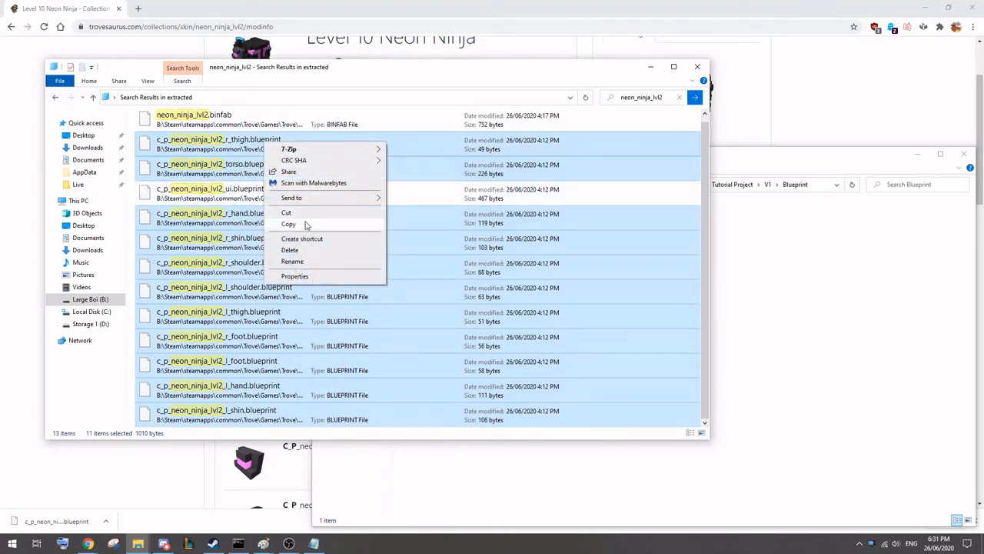
pyautogui.click(305, 224)
pyautogui.click(743, 306)
pyautogui.rightClick(474, 284)
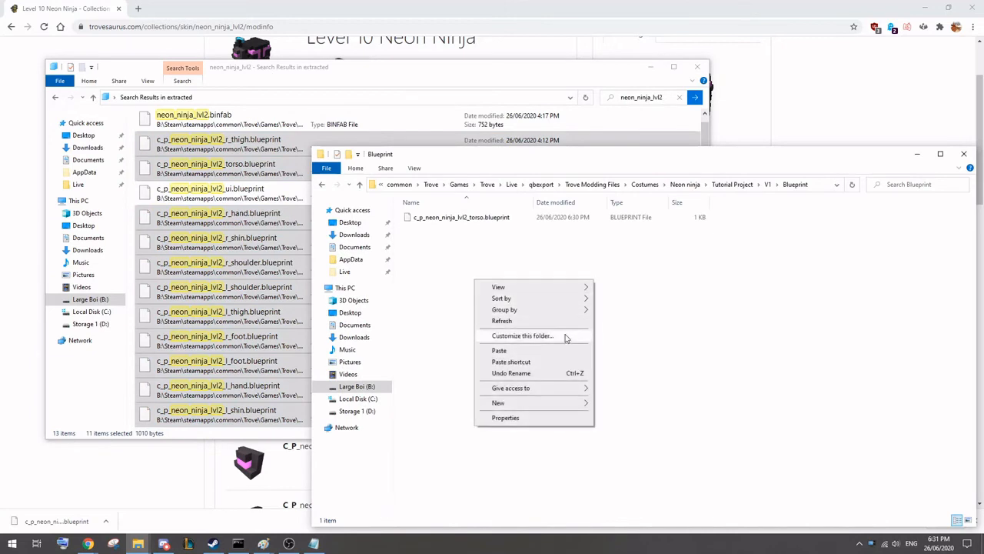
pyautogui.click(499, 350)
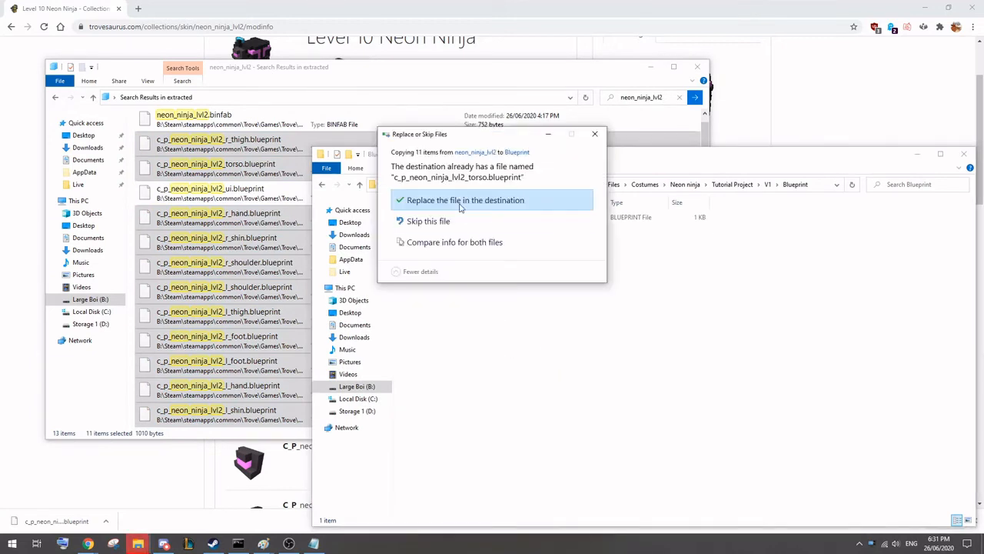
pyautogui.click(462, 202)
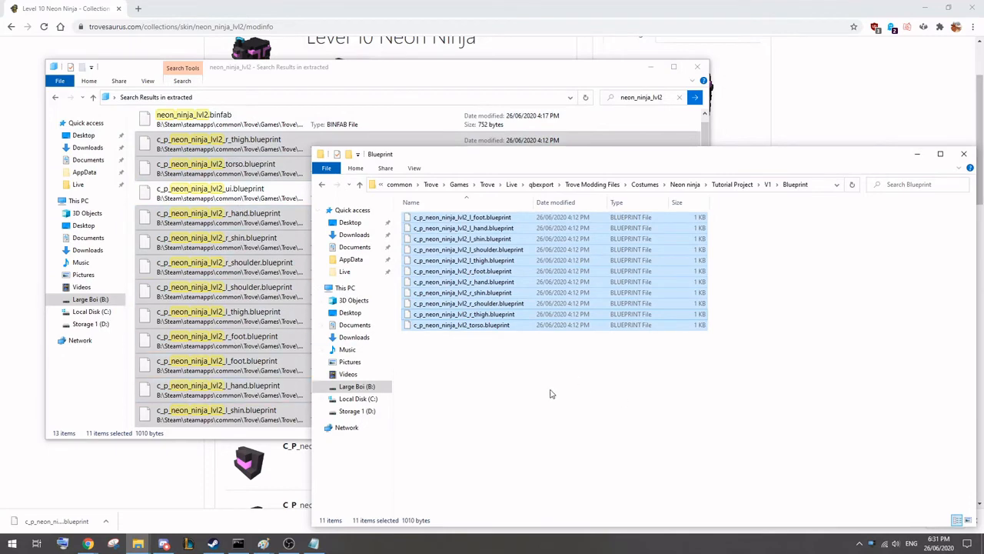
# - Deselect the copied files and close the neon_ninja_lvl2 search results window
pyautogui.click(551, 394)
pyautogui.moveTo(460, 70); pyautogui.dragTo(446, 48)
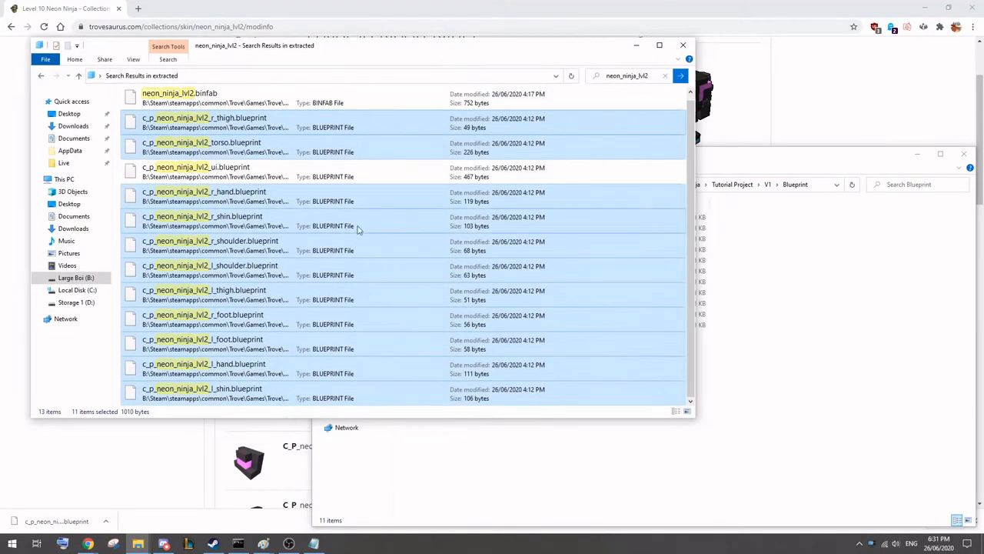
pyautogui.click(683, 45)
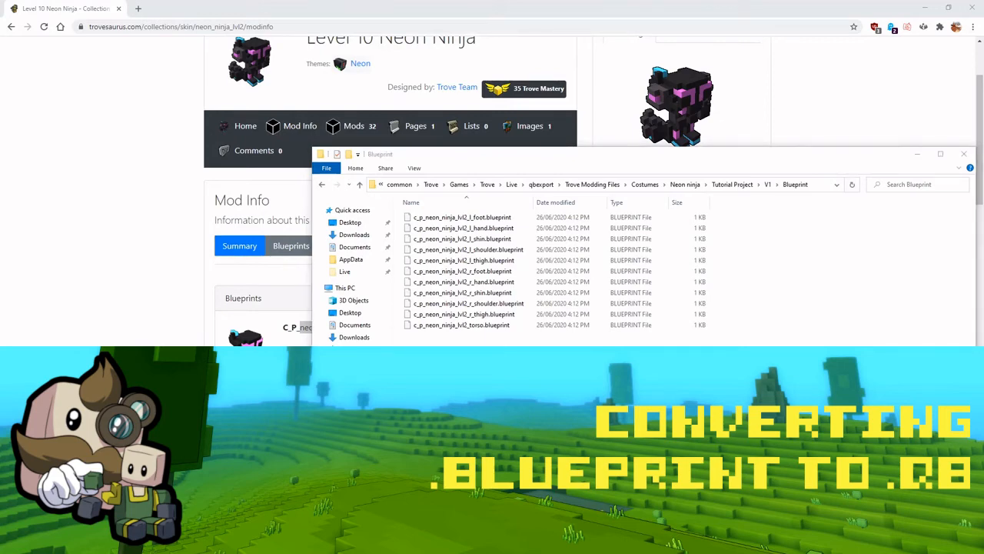
# - Open the Live folder in a new File Explorer window and examine its devtool batch files for blueprint and QB conversion
pyautogui.press('super+e')
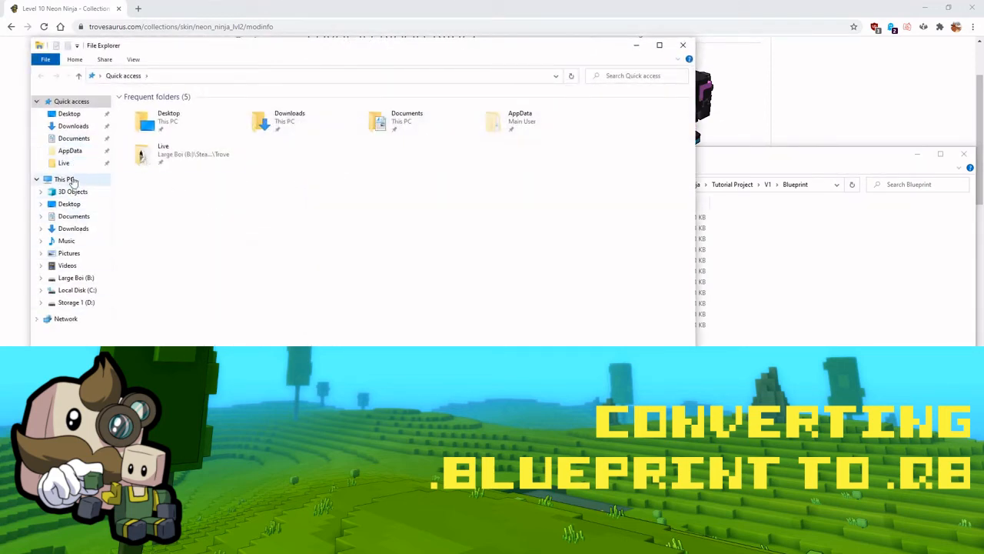
pyautogui.click(63, 163)
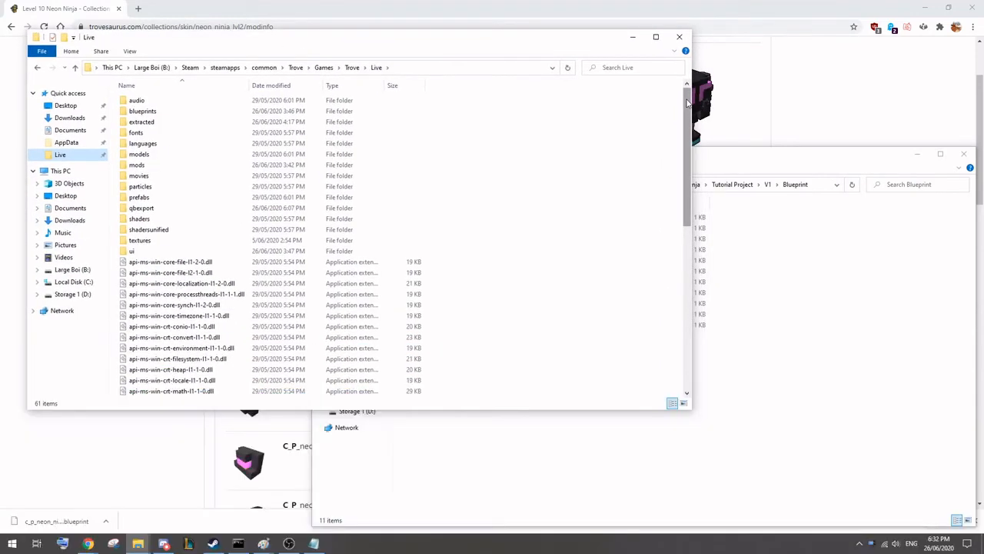
pyautogui.scroll(-10, 689, 102)
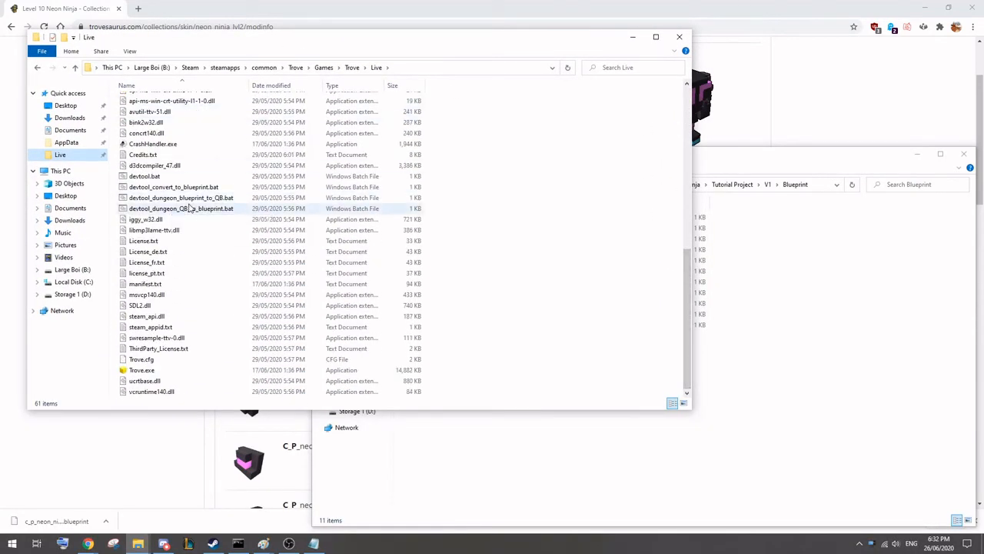
pyautogui.click(189, 209)
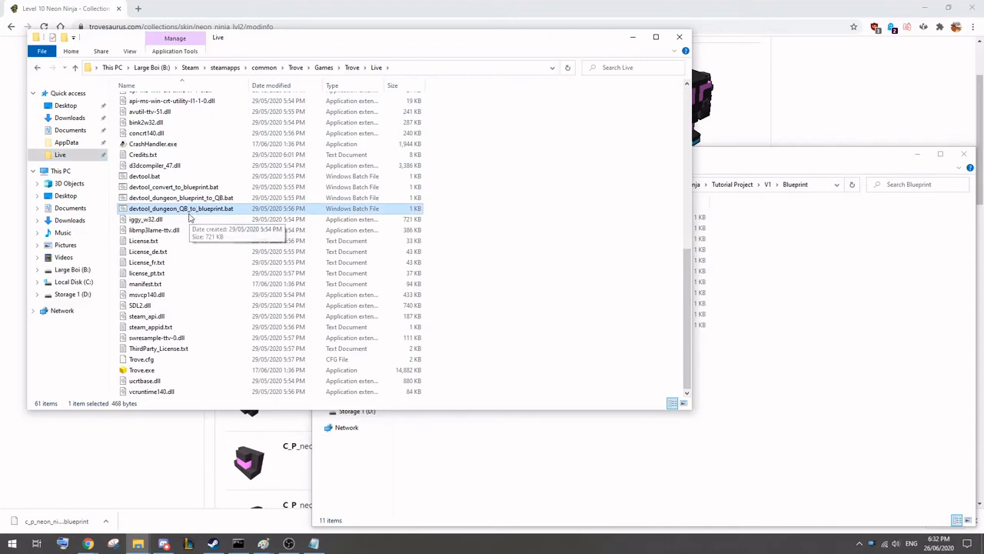
pyautogui.keyDown('shift'); pyautogui.click(178, 176); pyautogui.keyUp('shift')
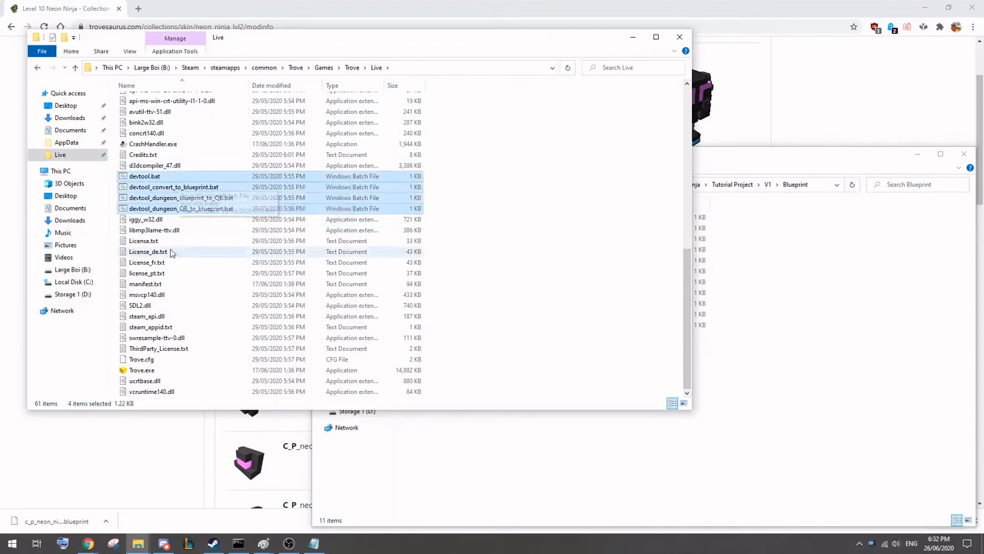
pyautogui.click(177, 190)
pyautogui.keyDown('shift'); pyautogui.click(177, 197); pyautogui.keyUp('shift')
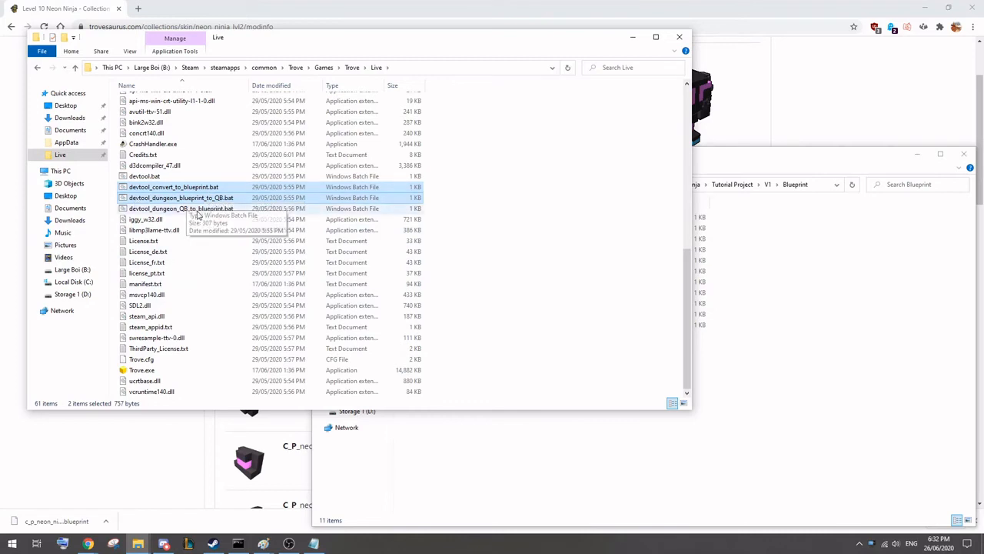
pyautogui.click(544, 315)
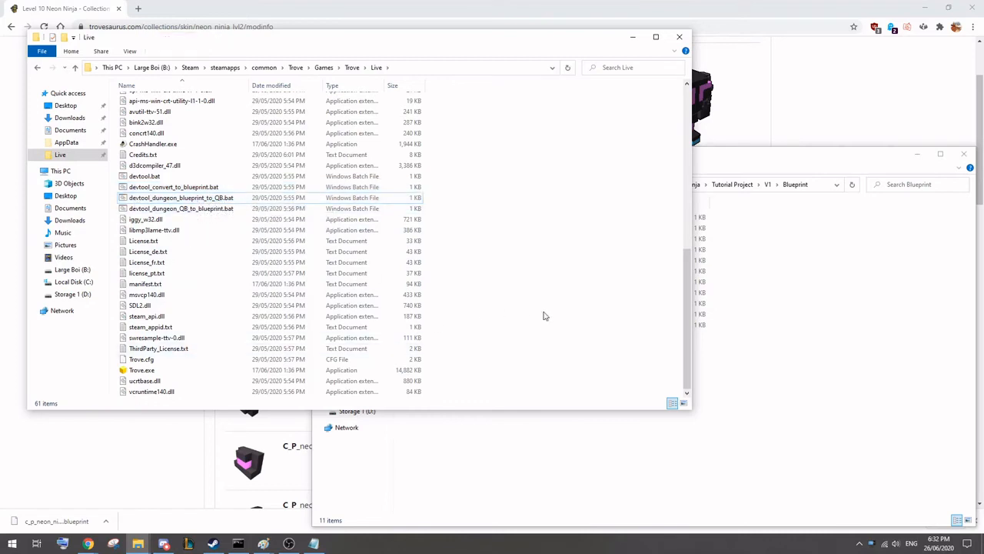
# - Select all the neon_ninja_lvl2 blueprint files in V1's Blueprint folder
pyautogui.click(811, 369)
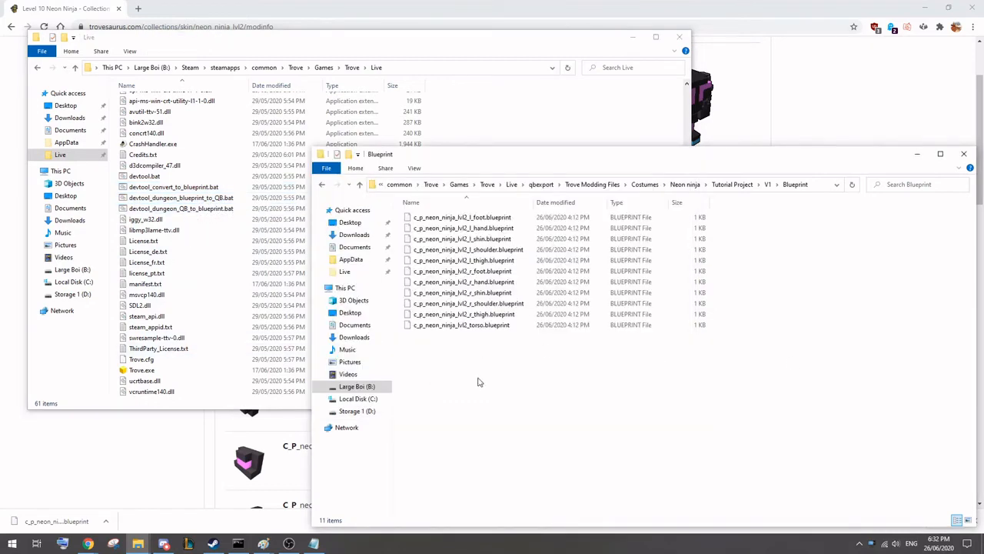
pyautogui.moveTo(477, 382); pyautogui.dragTo(475, 220)
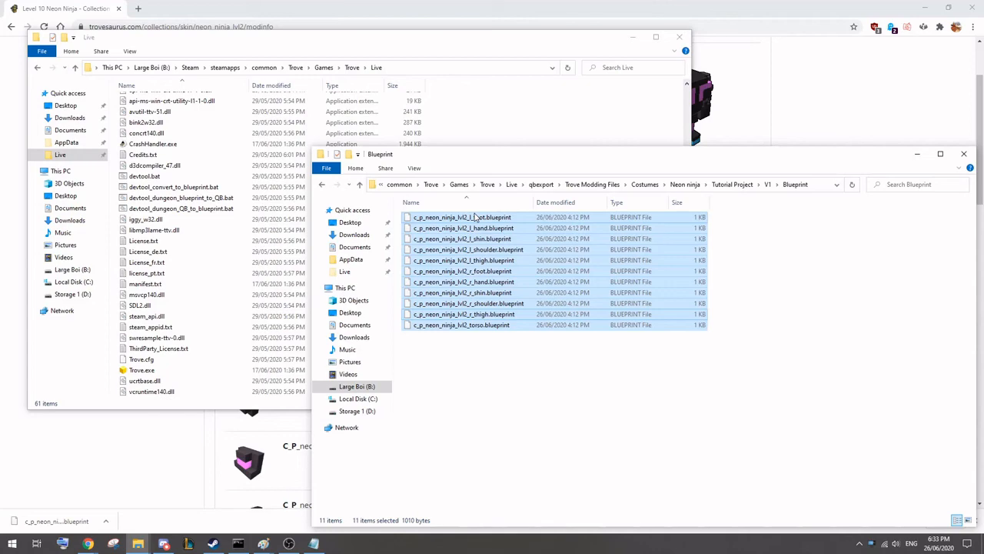
pyautogui.press('super')
pyautogui.write('command')
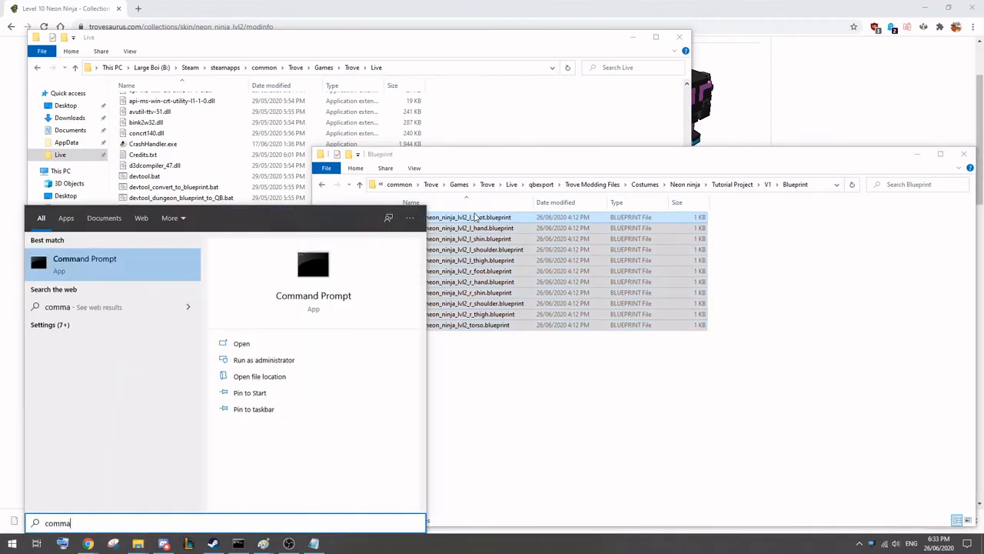
pyautogui.press('Return')
pyautogui.click(501, 22)
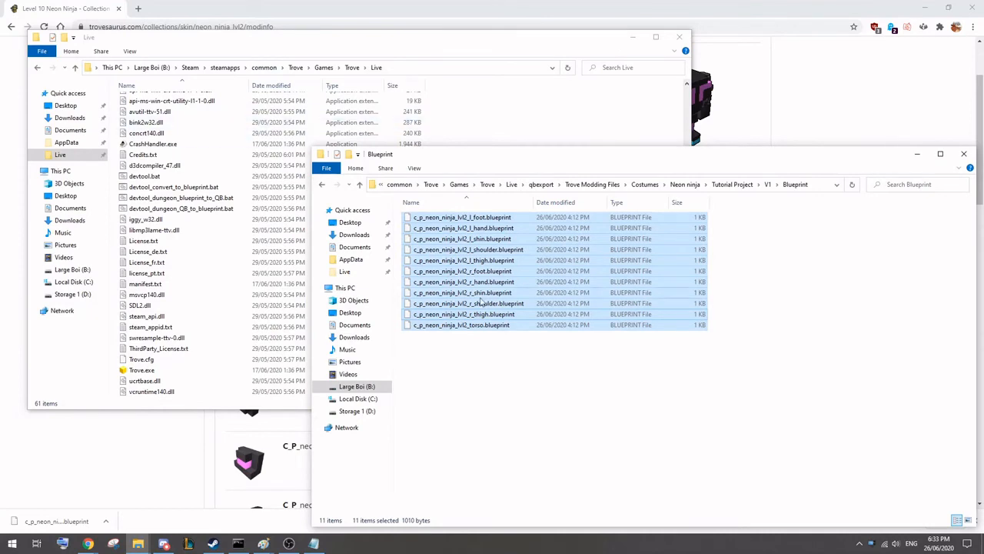
# - Convert the selected blueprints with devtool_dungeon_blueprint_to_QB.bat and open the qbexport folder in the Live window
pyautogui.moveTo(526, 256); pyautogui.dragTo(209, 198)
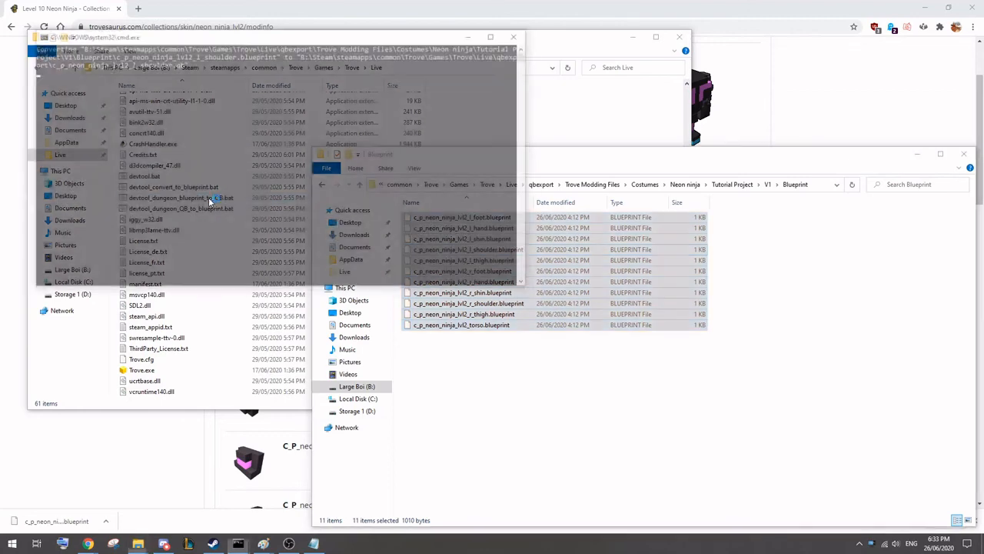
pyautogui.click(525, 438)
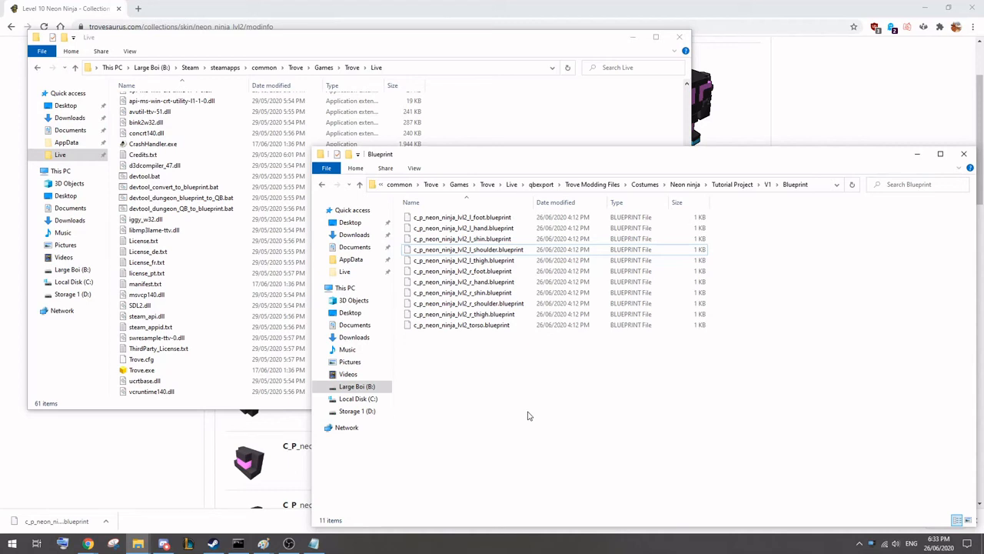
pyautogui.click(546, 131)
pyautogui.moveTo(688, 325); pyautogui.dragTo(671, 130)
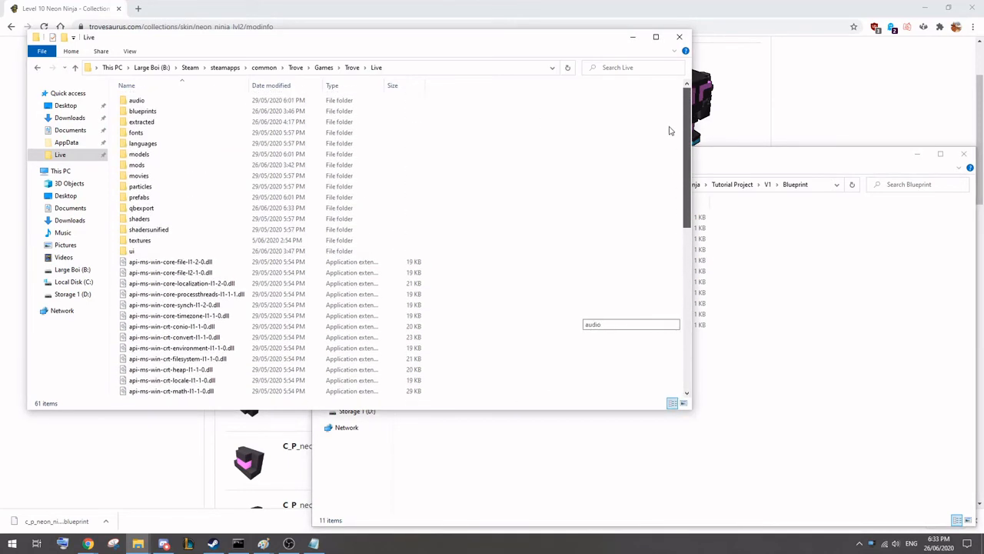
pyautogui.doubleClick(204, 210)
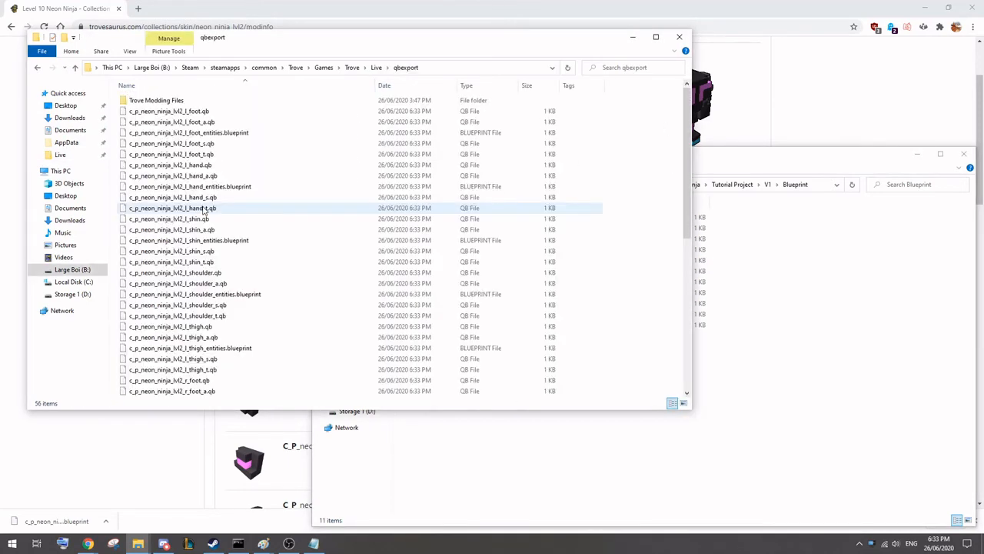
# - Examine the exported left-foot files in qbexport, comparing the main QB file with its _a, _s, _t and entities files
pyautogui.click(260, 112)
pyautogui.moveTo(685, 154); pyautogui.dragTo(686, 123)
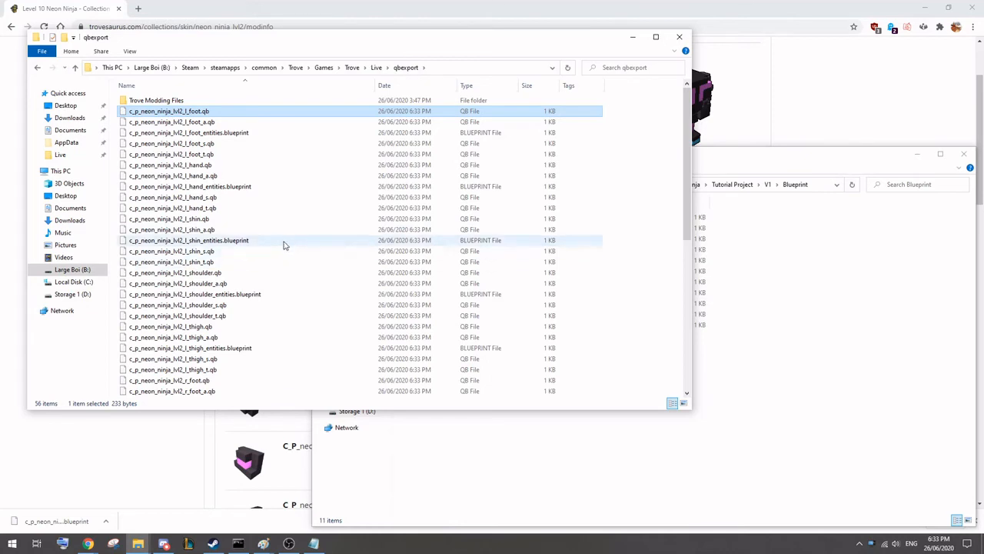
pyautogui.click(271, 133)
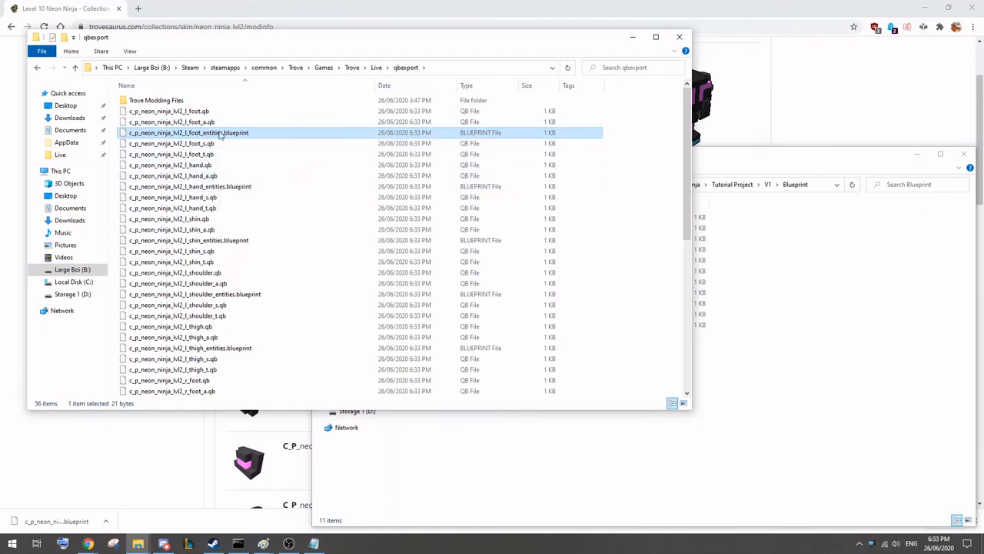
pyautogui.click(284, 122)
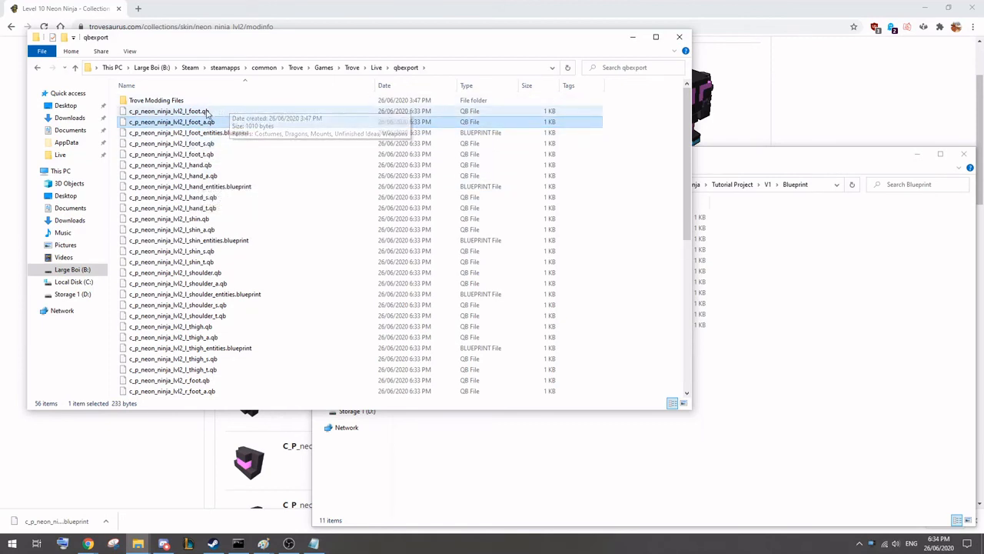
pyautogui.click(214, 114)
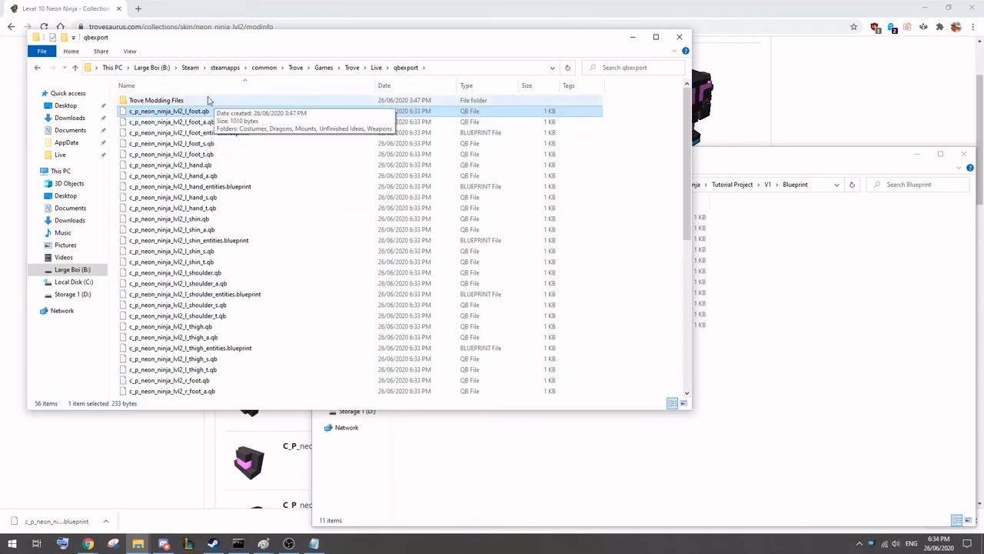
pyautogui.click(178, 121)
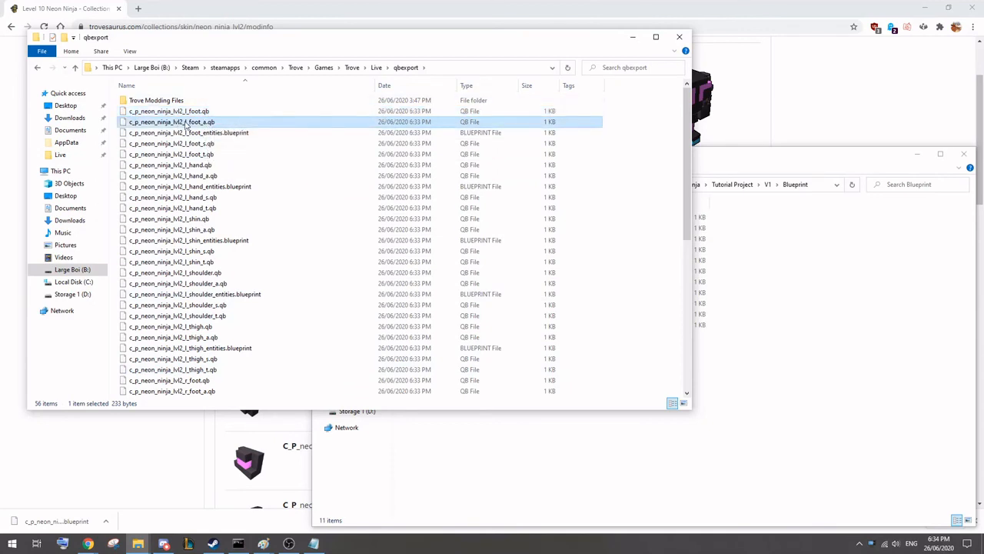
pyautogui.click(200, 144)
pyautogui.click(198, 155)
pyautogui.click(197, 145)
pyautogui.click(198, 123)
# - Select the main QB file of all eleven body parts in qbexport, leaving out the _a, _s, _t and entities files
pyautogui.click(169, 112)
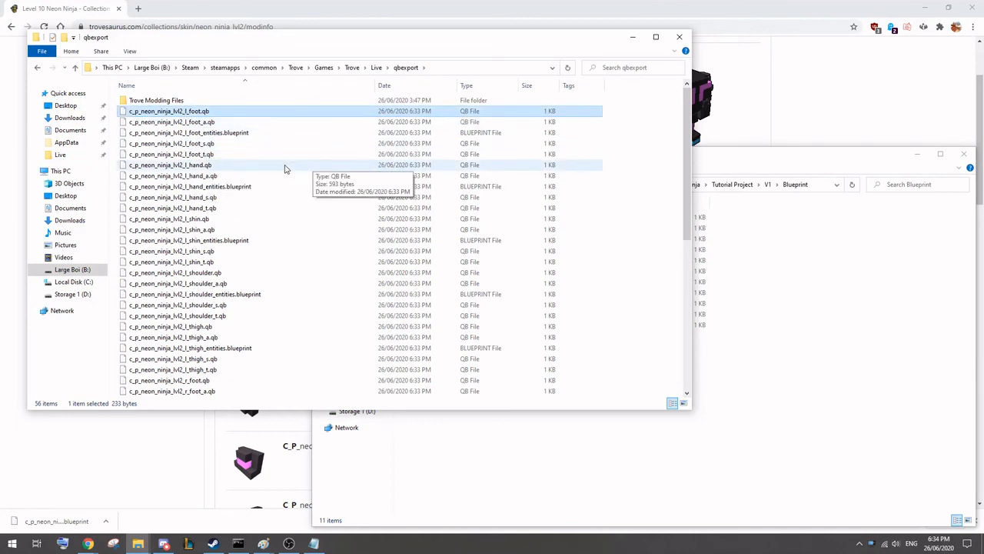
pyautogui.keyDown('ctrl'); pyautogui.click(240, 165); pyautogui.keyUp('ctrl')
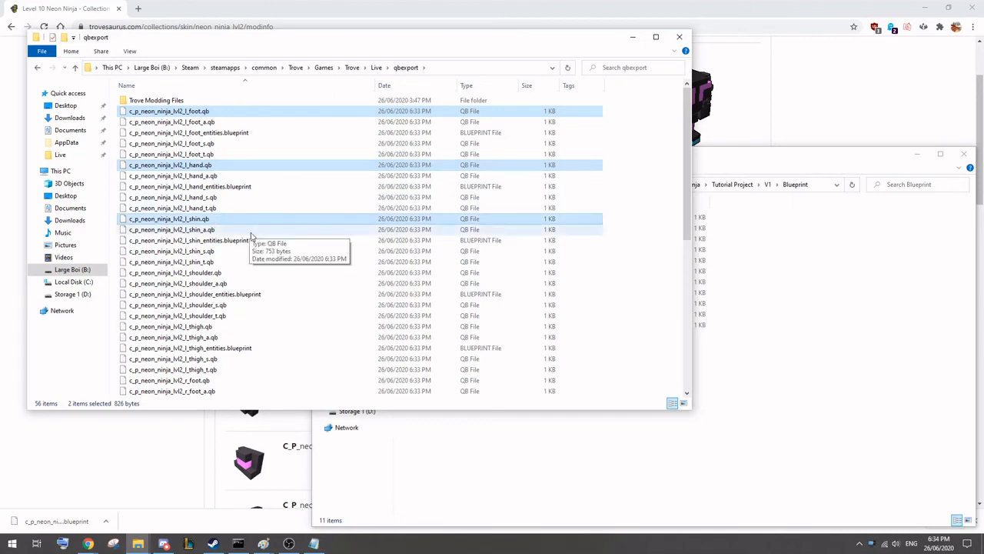
pyautogui.keyDown('ctrl'); pyautogui.click(228, 274); pyautogui.keyUp('ctrl')
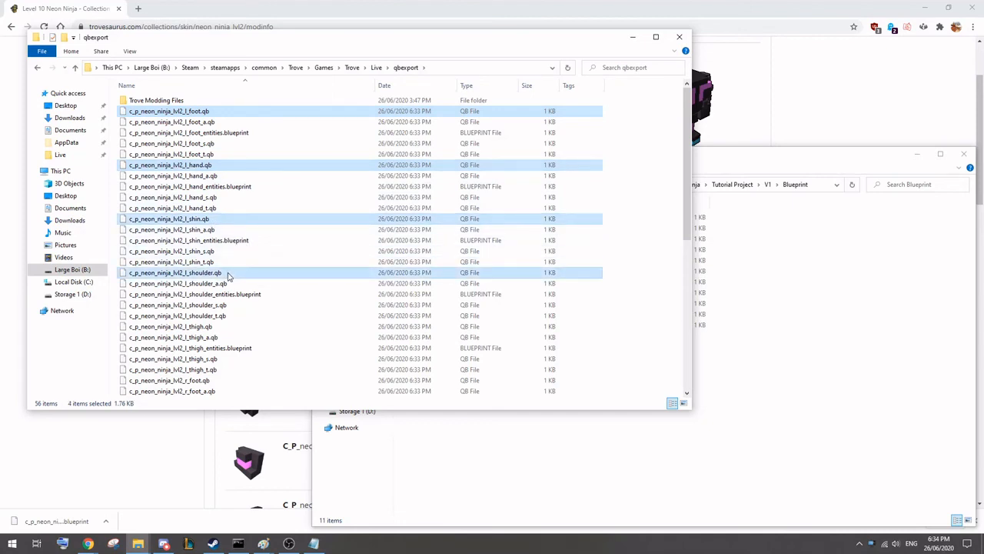
pyautogui.keyDown('ctrl'); pyautogui.click(226, 329); pyautogui.keyUp('ctrl')
pyautogui.moveTo(689, 182); pyautogui.dragTo(688, 292)
pyautogui.keyDown('ctrl'); pyautogui.click(223, 156); pyautogui.keyUp('ctrl')
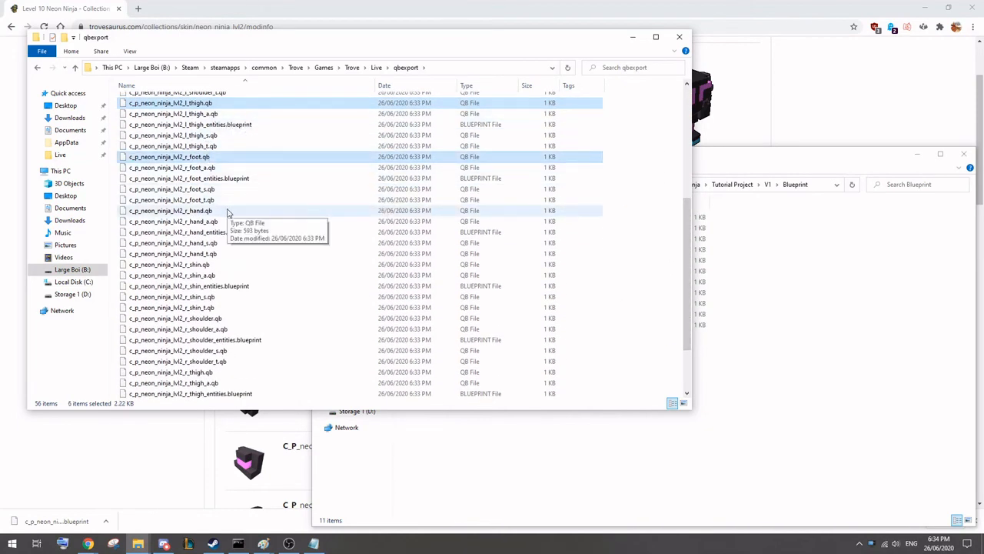
pyautogui.keyDown('ctrl'); pyautogui.click(226, 265); pyautogui.keyUp('ctrl')
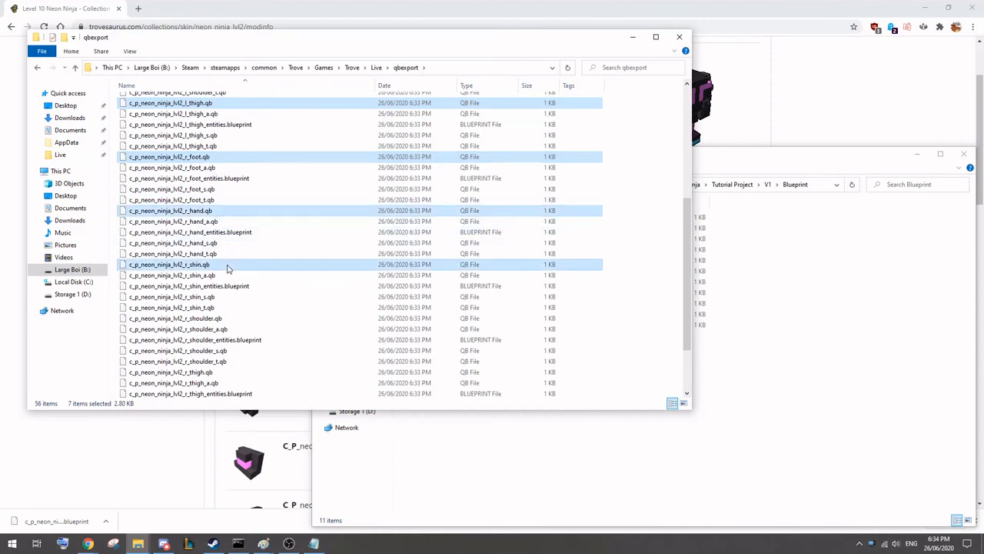
pyautogui.keyDown('ctrl'); pyautogui.click(242, 323); pyautogui.keyUp('ctrl')
pyautogui.keyDown('ctrl'); pyautogui.click(252, 377); pyautogui.keyUp('ctrl')
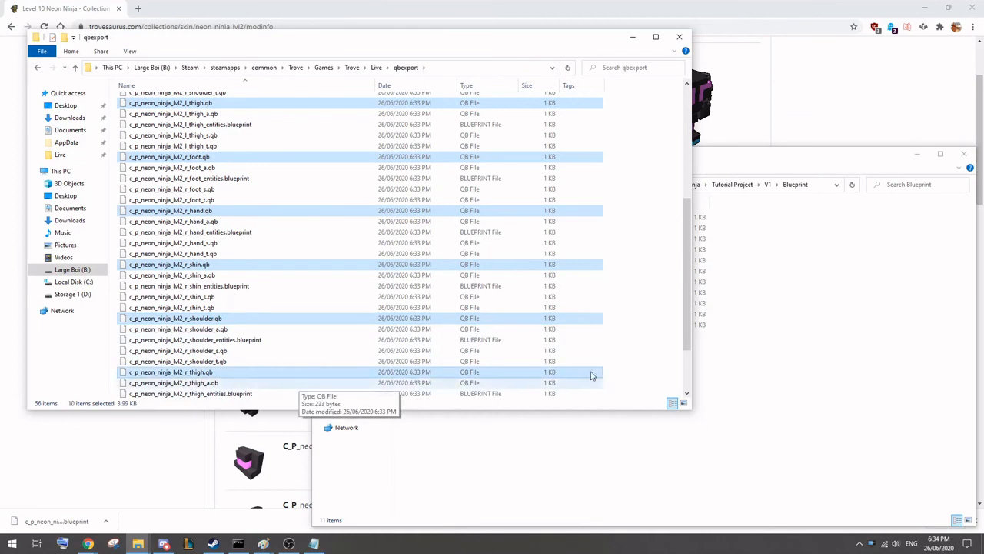
pyautogui.scroll(-3, 687, 284)
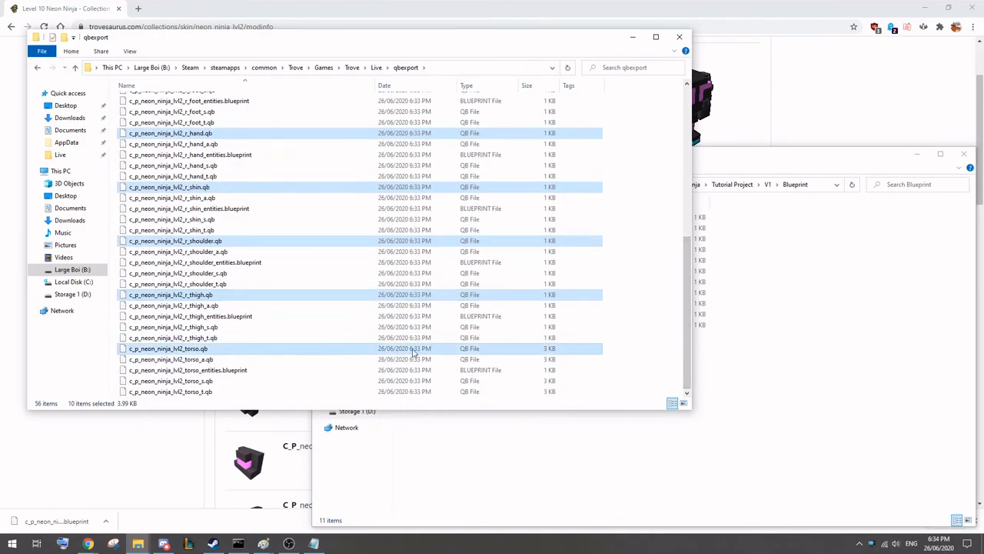
# - Create a folder named QB inside V1 and move the eleven selected QB files from qbexport into it
pyautogui.click(850, 350)
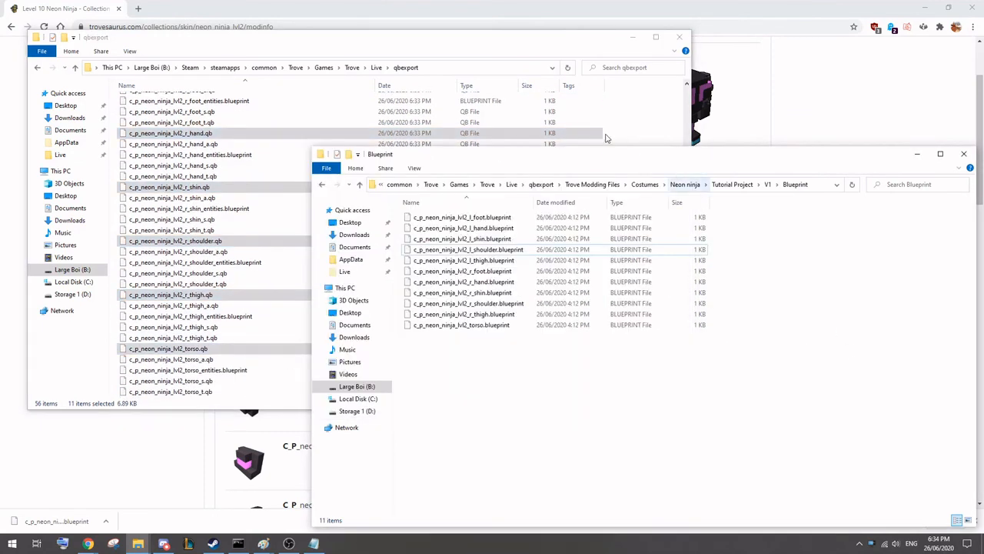
pyautogui.click(767, 185)
pyautogui.rightClick(478, 306)
pyautogui.moveTo(548, 430)
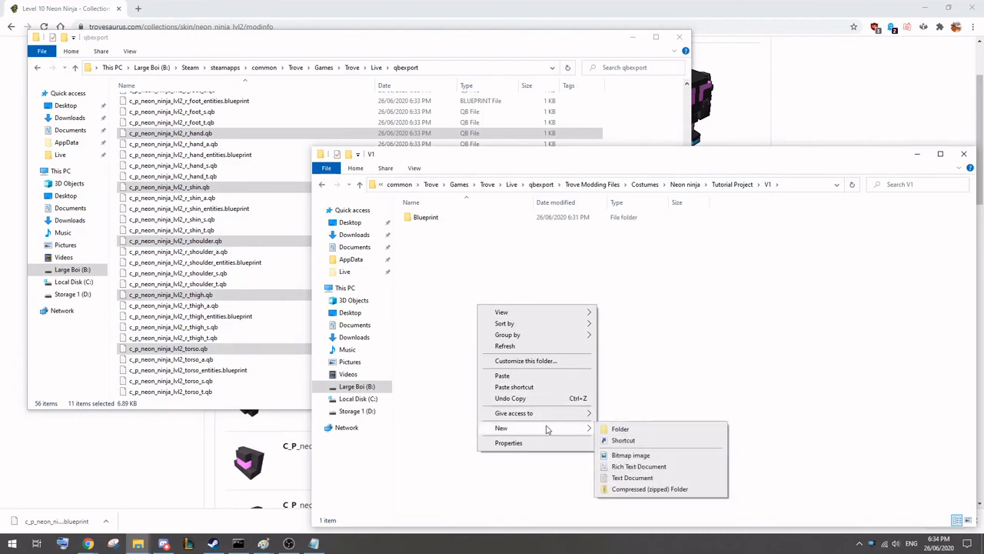
pyautogui.click(620, 428)
pyautogui.press('Return')
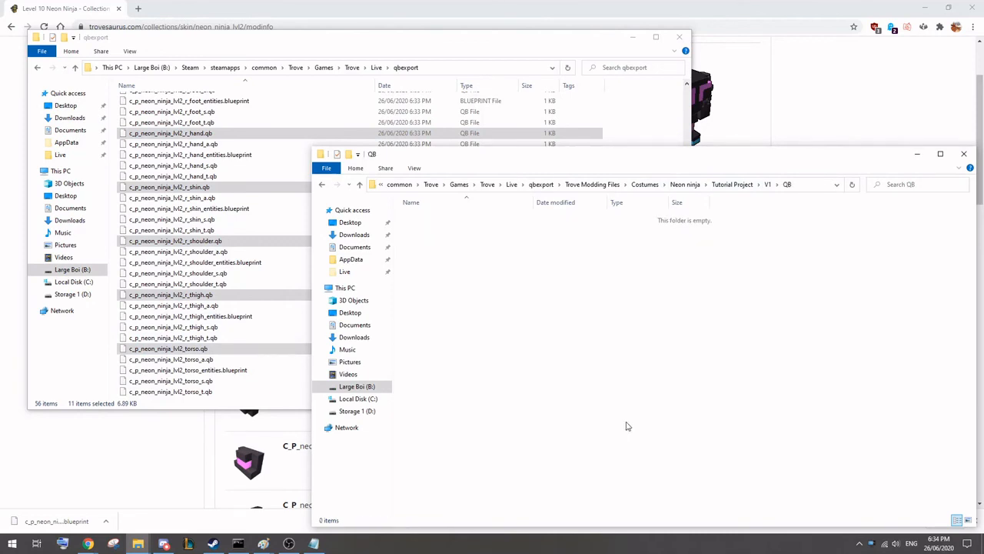
pyautogui.moveTo(181, 189); pyautogui.dragTo(620, 334)
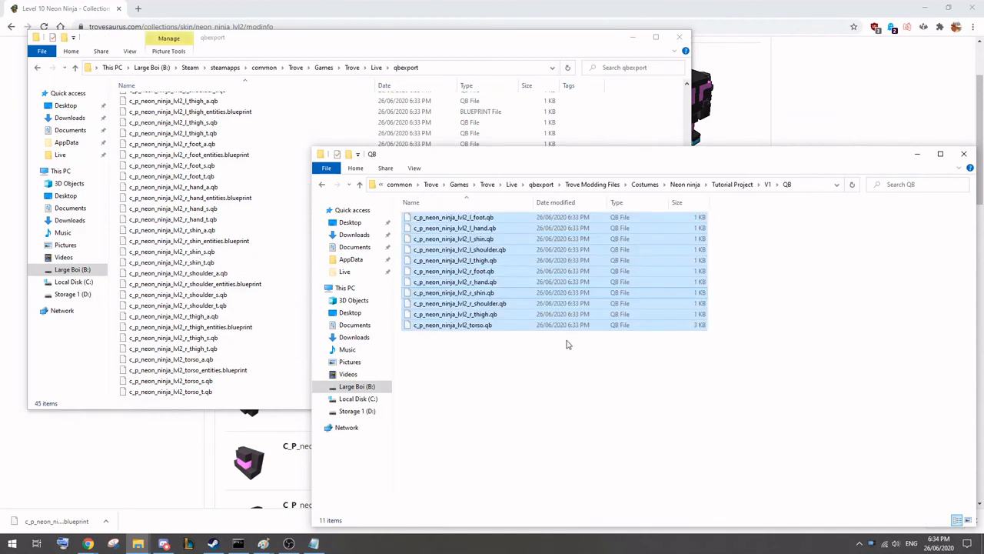
# - Delete all leftover _a, _s, _t and entities files from qbexport, keeping the Trove Modding Files folder
pyautogui.click(291, 38)
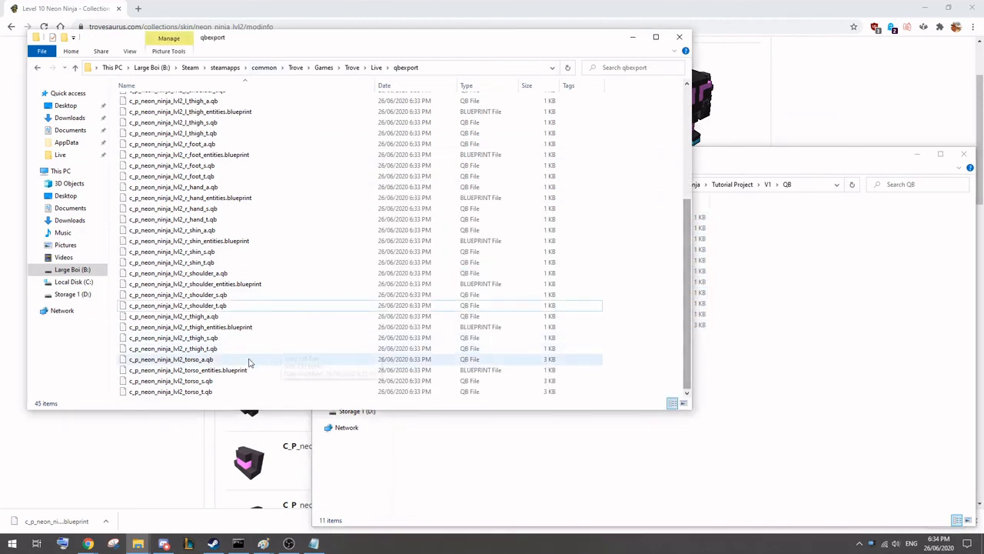
pyautogui.click(254, 391)
pyautogui.scroll(6, 681, 340)
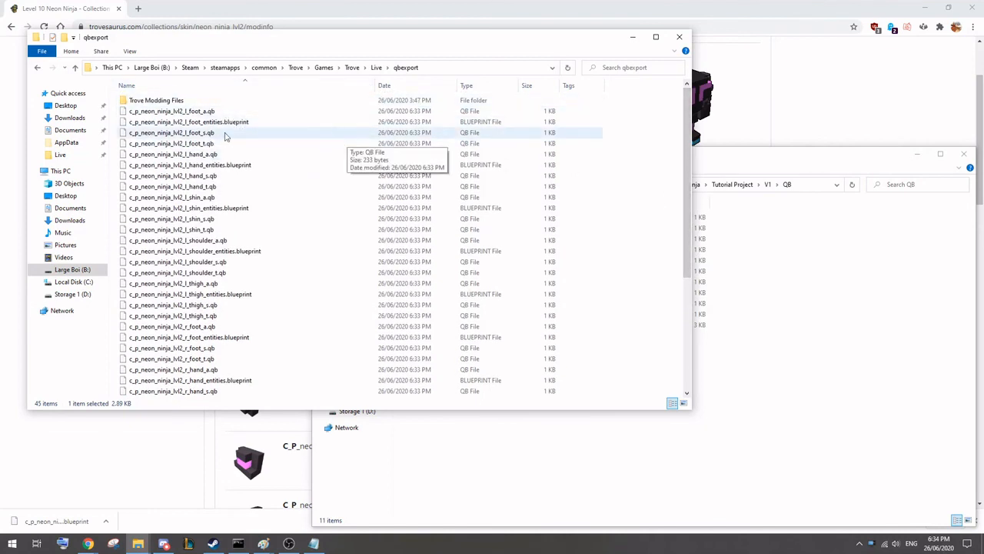
pyautogui.keyDown('shift'); pyautogui.click(159, 113); pyautogui.keyUp('shift')
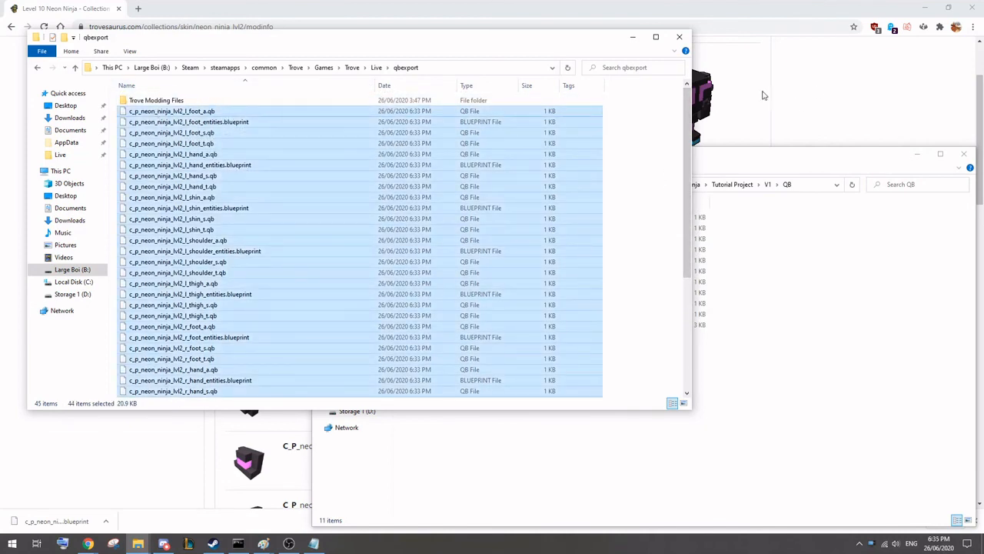
pyautogui.rightClick(272, 136)
pyautogui.click(339, 242)
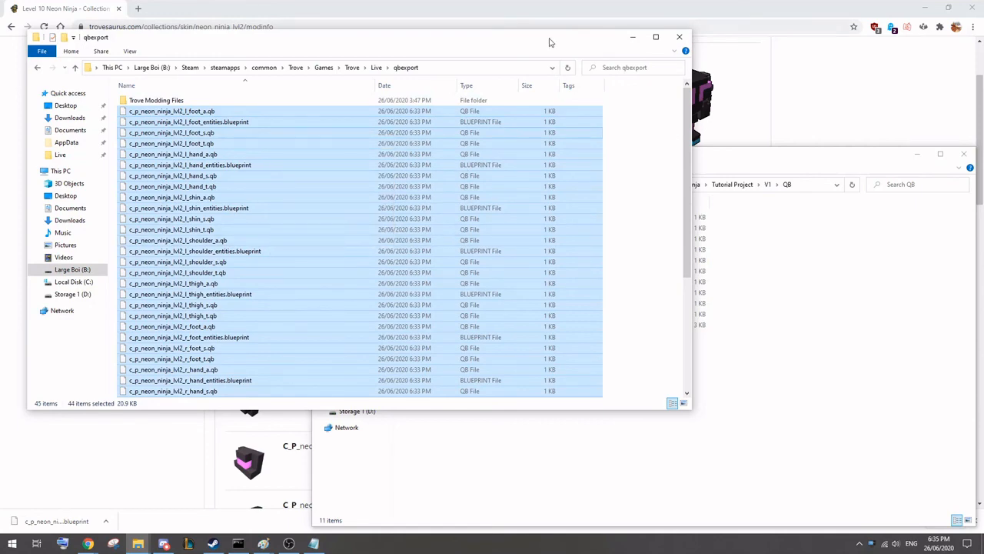
# - Minimize the qbexport window and reposition the QB folder window over the browser
pyautogui.click(632, 37)
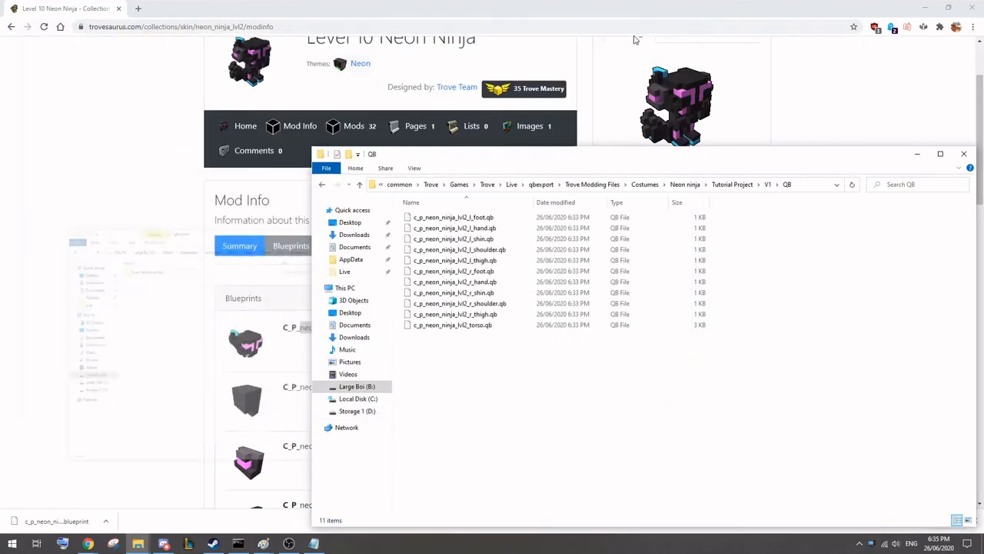
pyautogui.moveTo(629, 152); pyautogui.dragTo(387, 140)
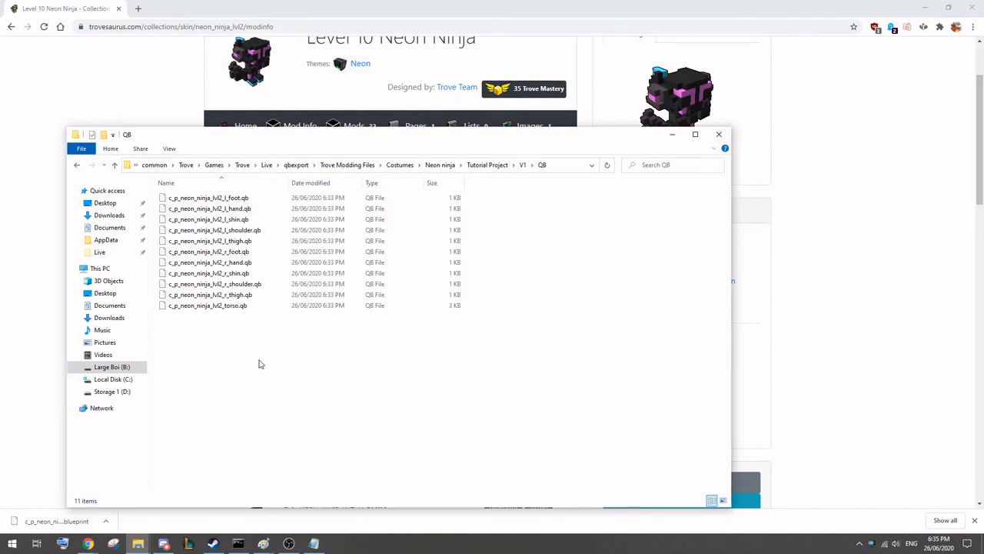
# - Switch to the Level 10 Neon Ninja page in Chrome and inspect the costume in the Static and Rotate model views
pyautogui.click(891, 315)
pyautogui.scroll(2, 979, 137)
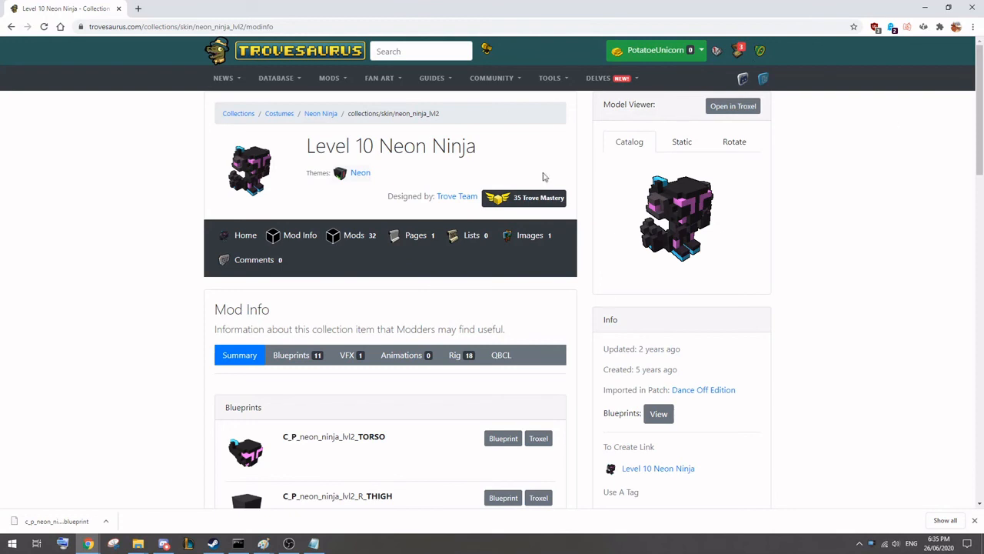
pyautogui.click(696, 143)
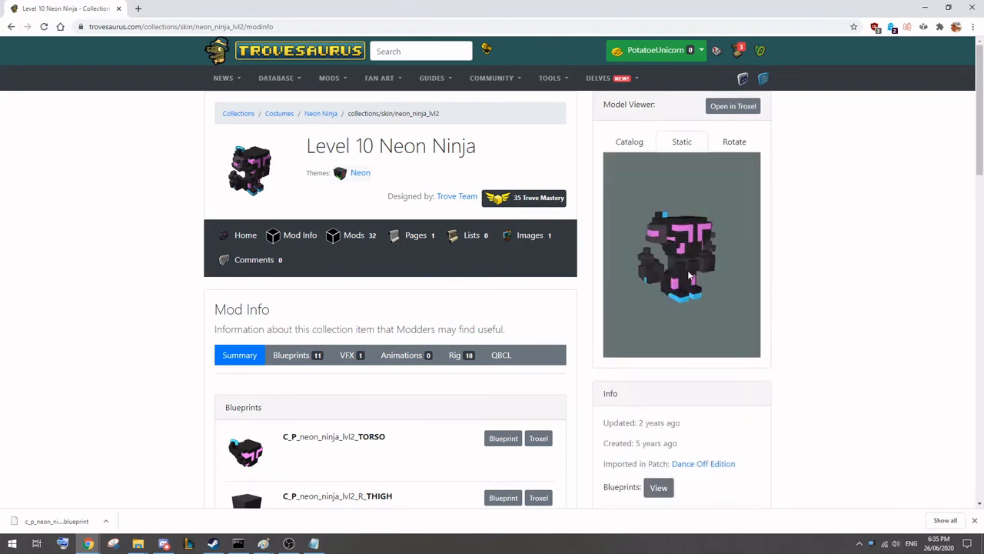
pyautogui.moveTo(688, 276); pyautogui.dragTo(726, 226)
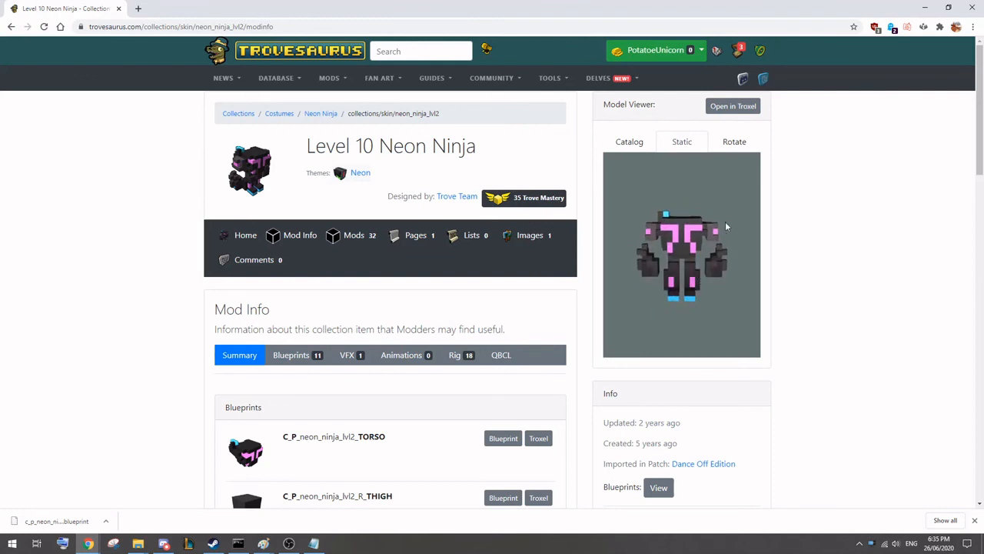
pyautogui.moveTo(698, 283)
pyautogui.mouseDown()
pyautogui.moveTo(633, 291)
pyautogui.moveTo(654, 306)
pyautogui.moveTo(703, 303)
pyautogui.moveTo(683, 290)
pyautogui.mouseUp()
pyautogui.moveTo(693, 213)
pyautogui.mouseDown()
pyautogui.moveTo(707, 230)
pyautogui.moveTo(704, 222)
pyautogui.mouseUp()
pyautogui.click(755, 141)
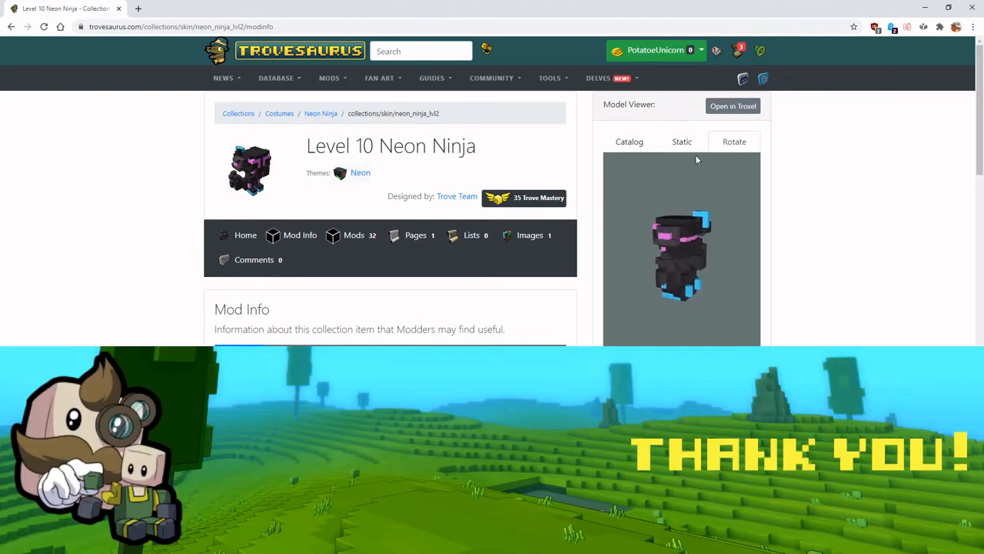
pyautogui.click(693, 143)
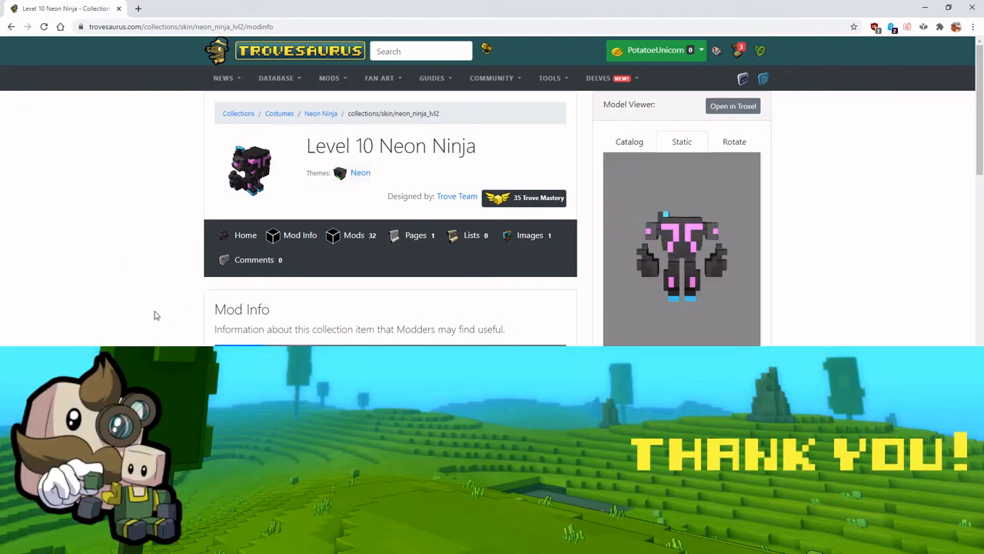